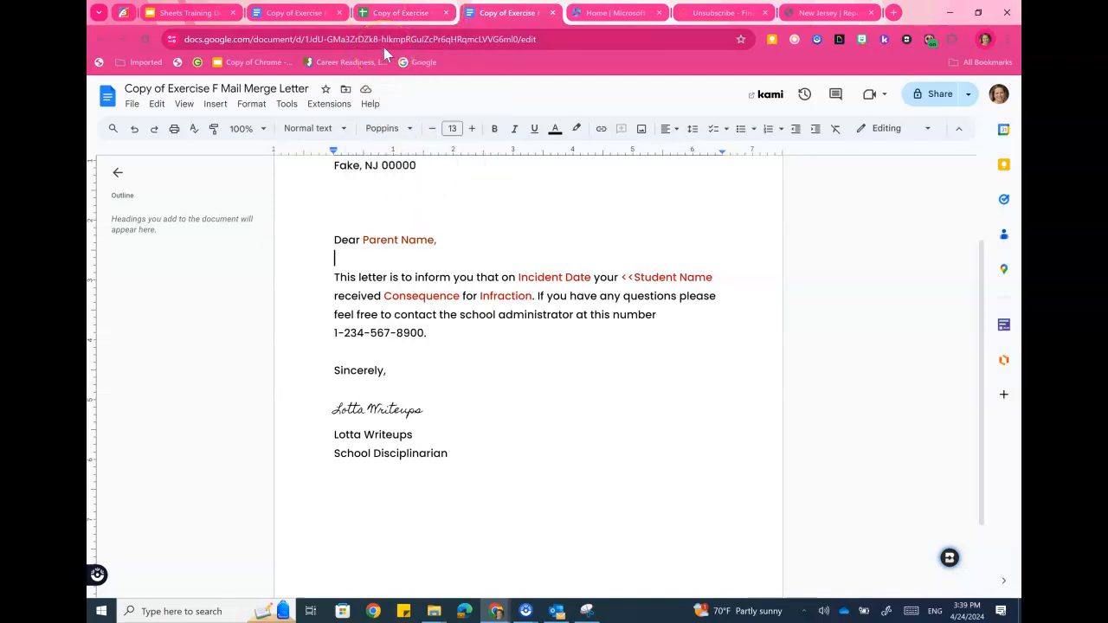
Copy the Student Name header from cell A1 of the spreadsheet for the student name placeholder in the mail merge letter
{"action": "scroll", "coordinate": [369, 269], "scroll_direction": "up", "scroll_amount": 3}
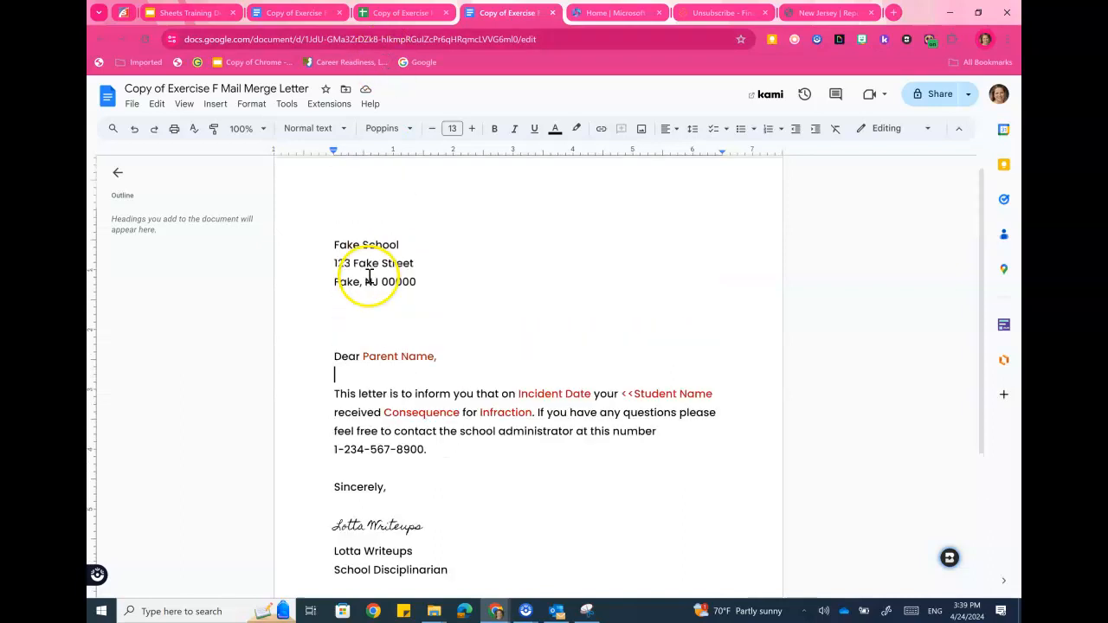
{"action": "left_click", "coordinate": [377, 24]}
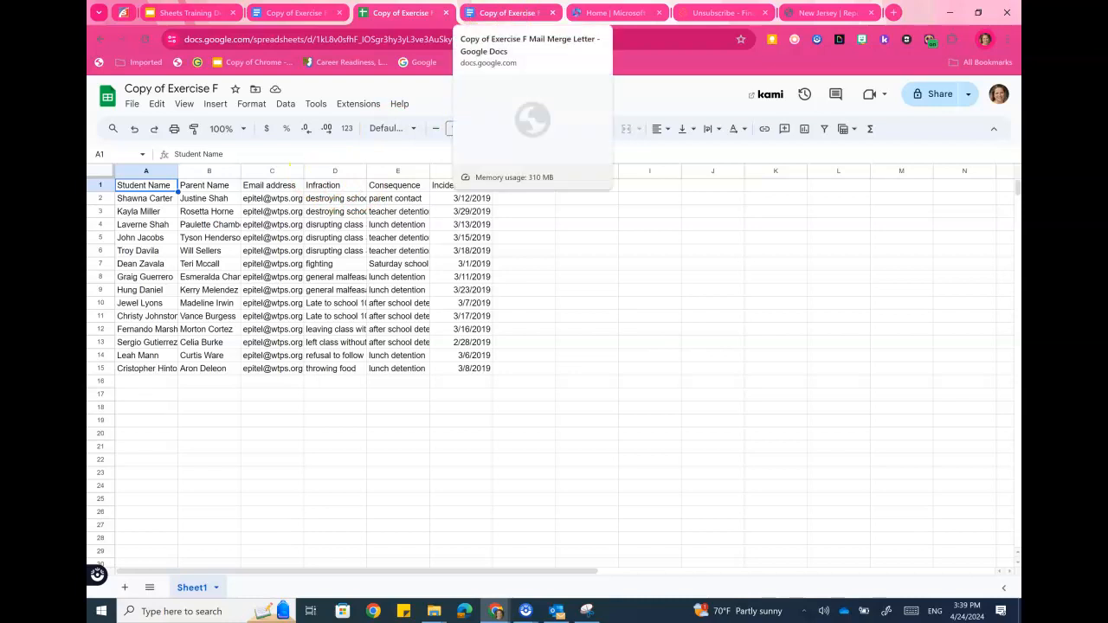
{"action": "left_click", "coordinate": [507, 13]}
{"action": "scroll", "coordinate": [440, 194], "scroll_direction": "down", "scroll_amount": 1}
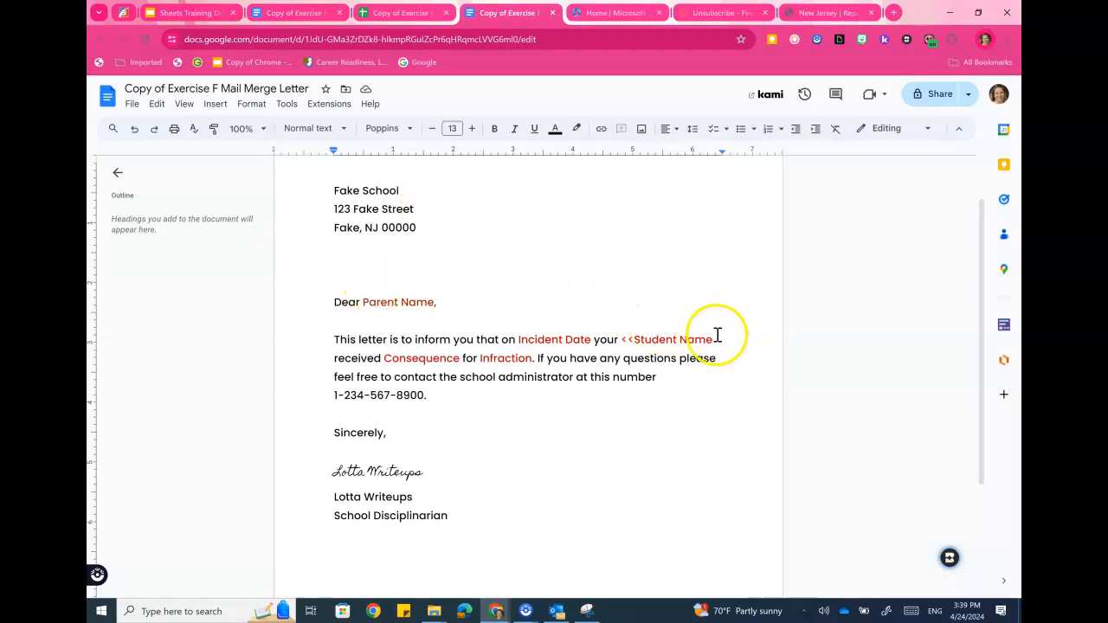
{"action": "left_click_drag", "start_coordinate": [715, 341], "coordinate": [654, 343]}
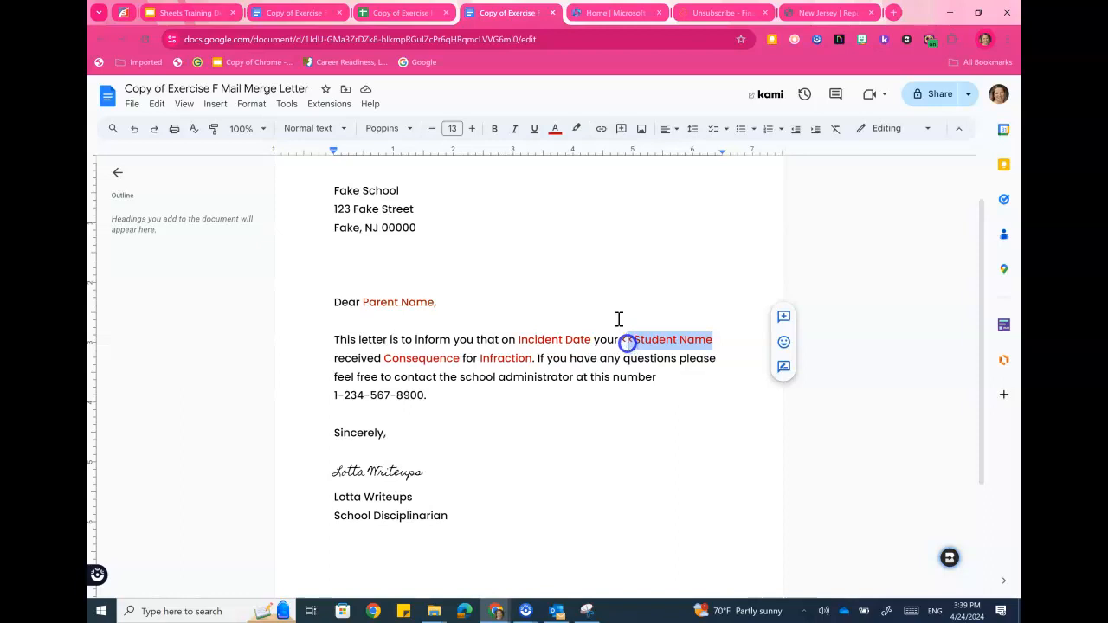
{"action": "key", "text": "ctrl+shift+Tab"}
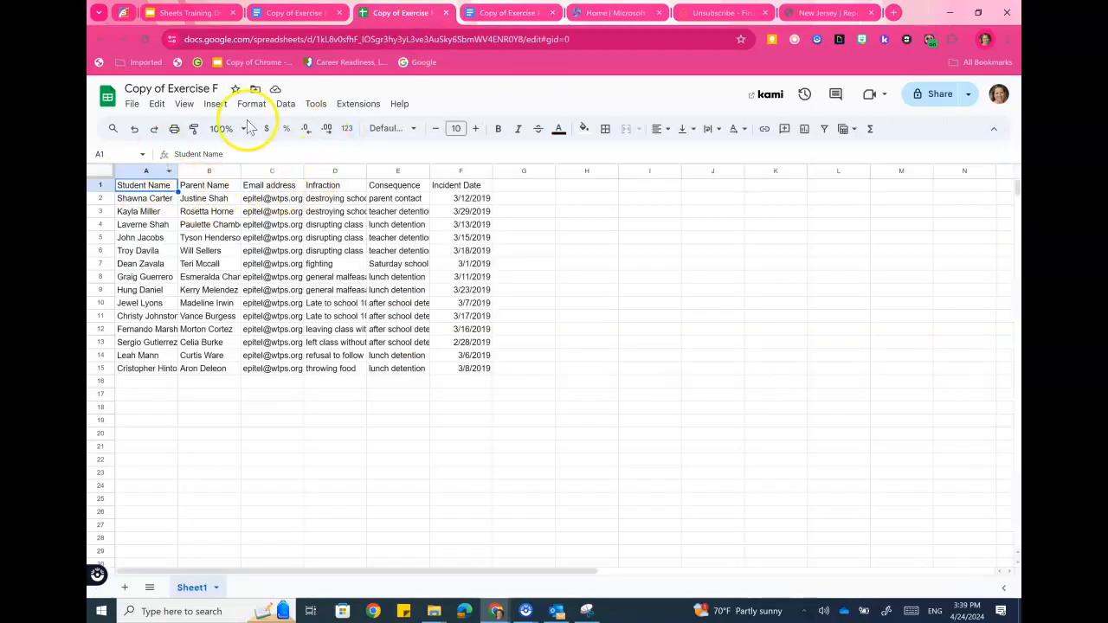
{"action": "triple_click", "coordinate": [227, 155]}
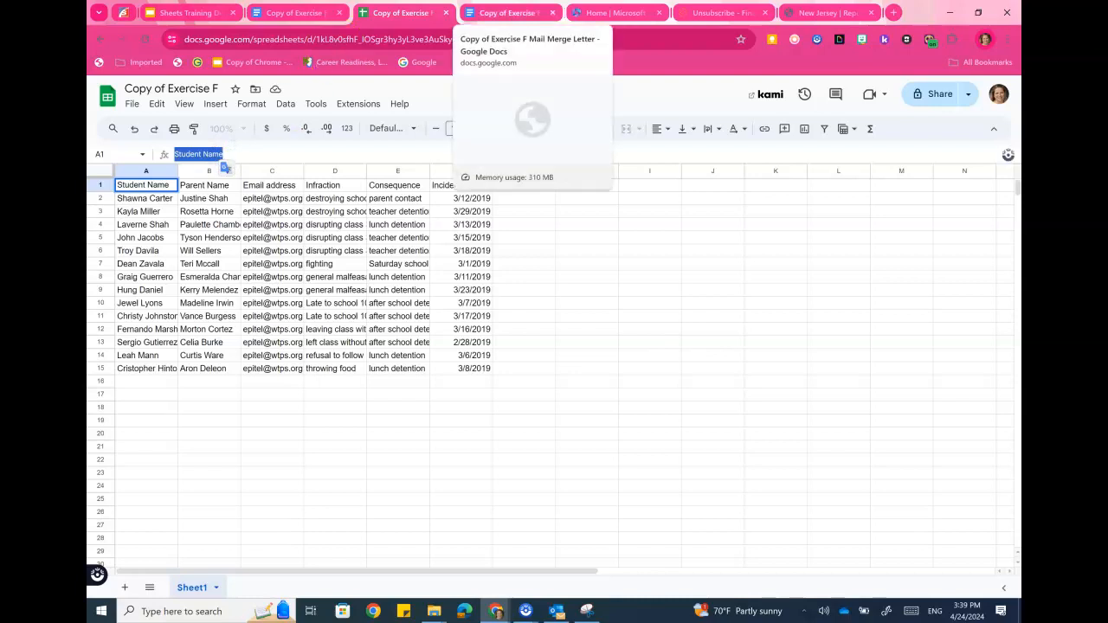
{"action": "left_click", "coordinate": [509, 12]}
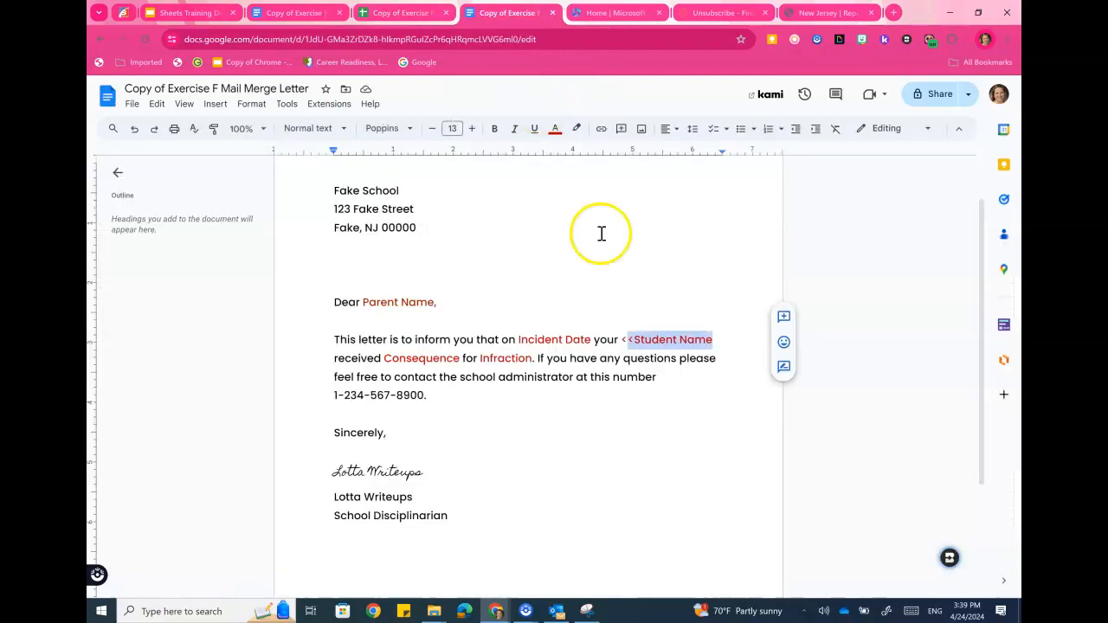
Paste the header over the letter's student name placeholder and complete the merge tag as <<Student Name>>
{"action": "right_click", "coordinate": [649, 338]}
{"action": "left_click", "coordinate": [684, 283]}
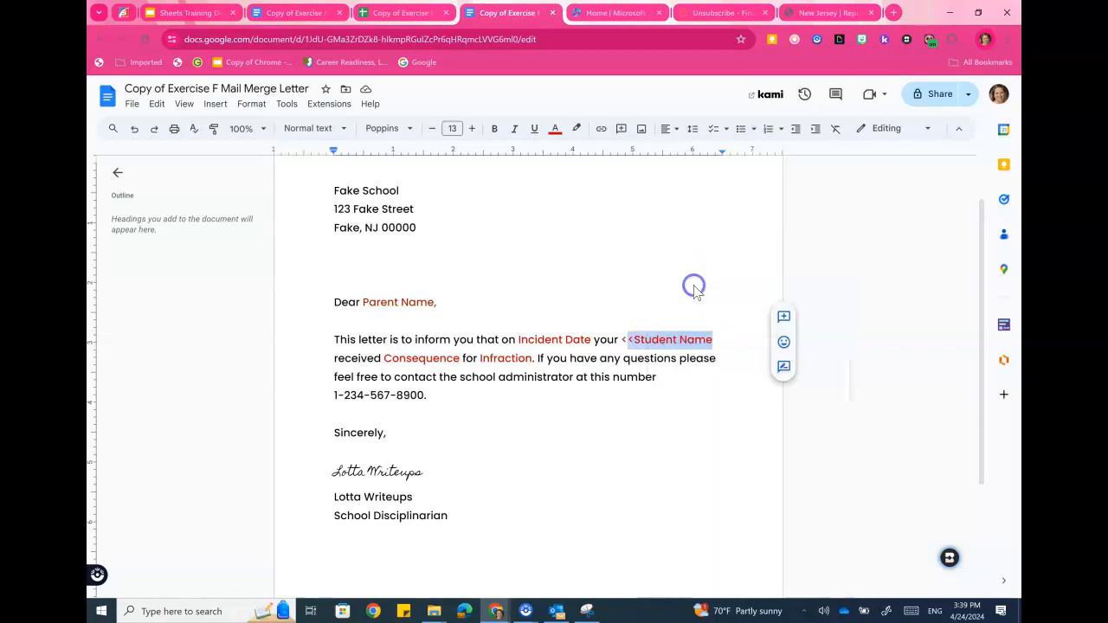
{"action": "left_click", "coordinate": [627, 339]}
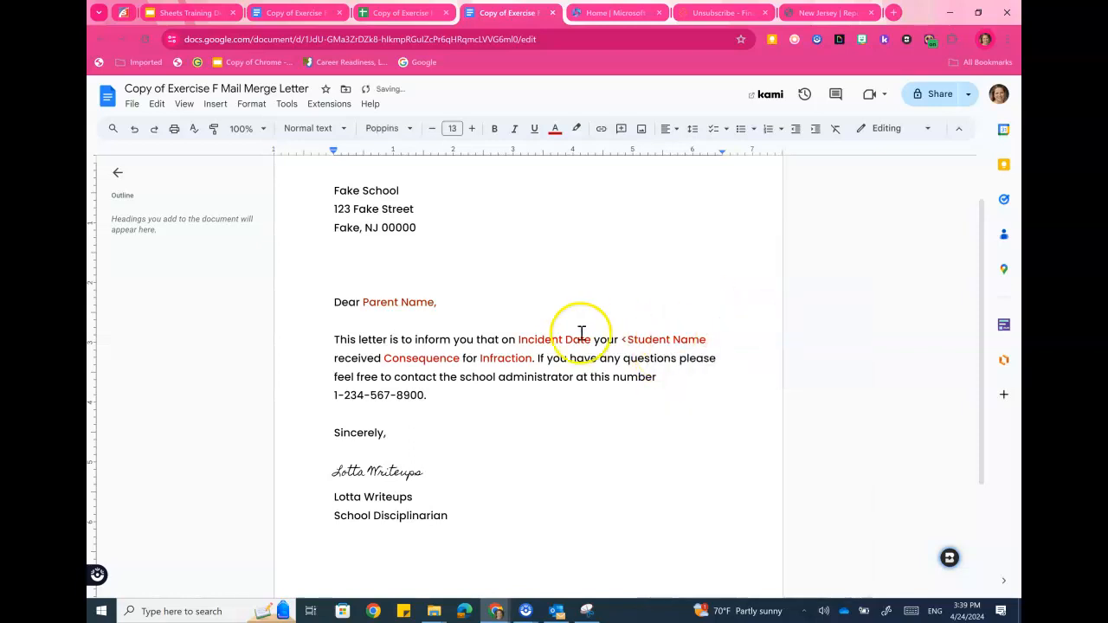
{"action": "left_click", "coordinate": [720, 331]}
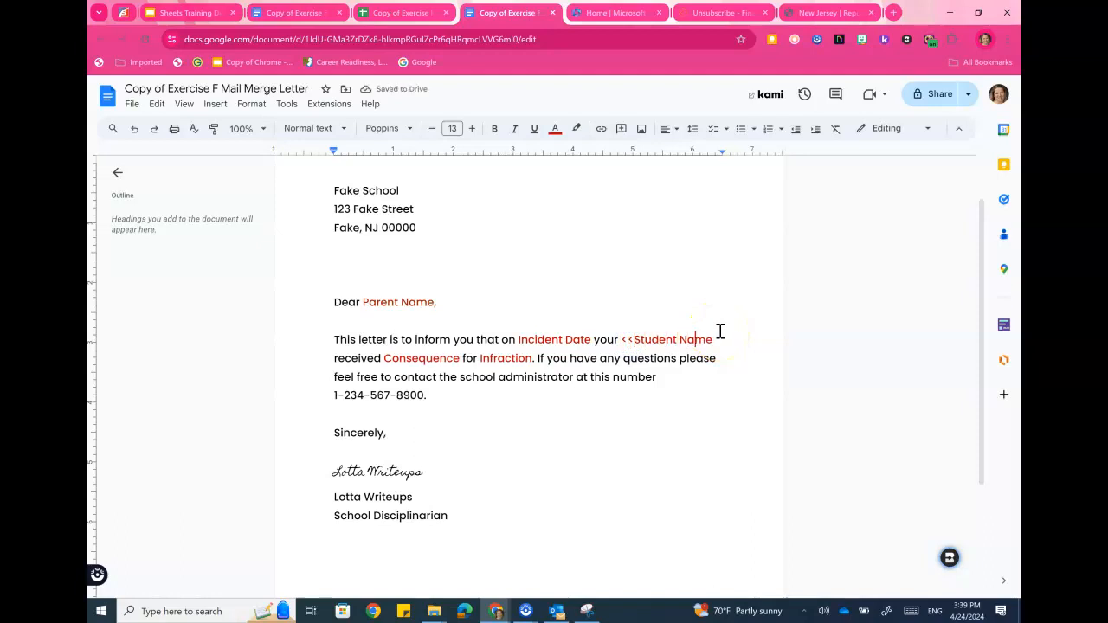
{"action": "type", "text": ">>"}
{"action": "left_click", "coordinate": [626, 340]}
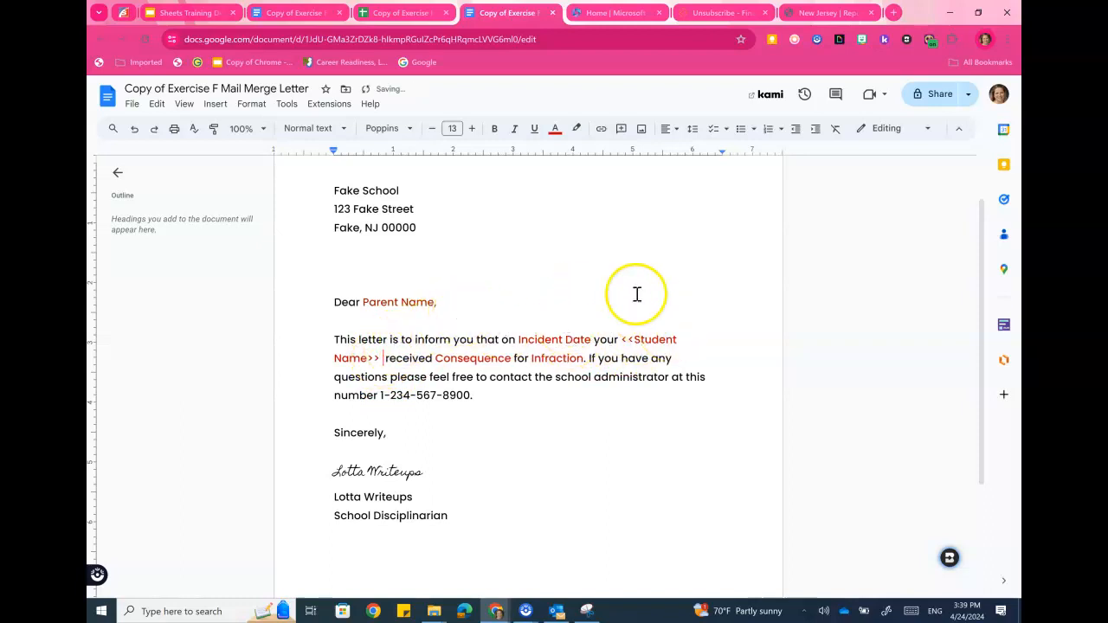
Turn the greeting's parent placeholder and the date placeholder into the merge tags <<Parent Name>> and <<Incident Date>>, matching the sheet headers
{"action": "left_click", "coordinate": [381, 13]}
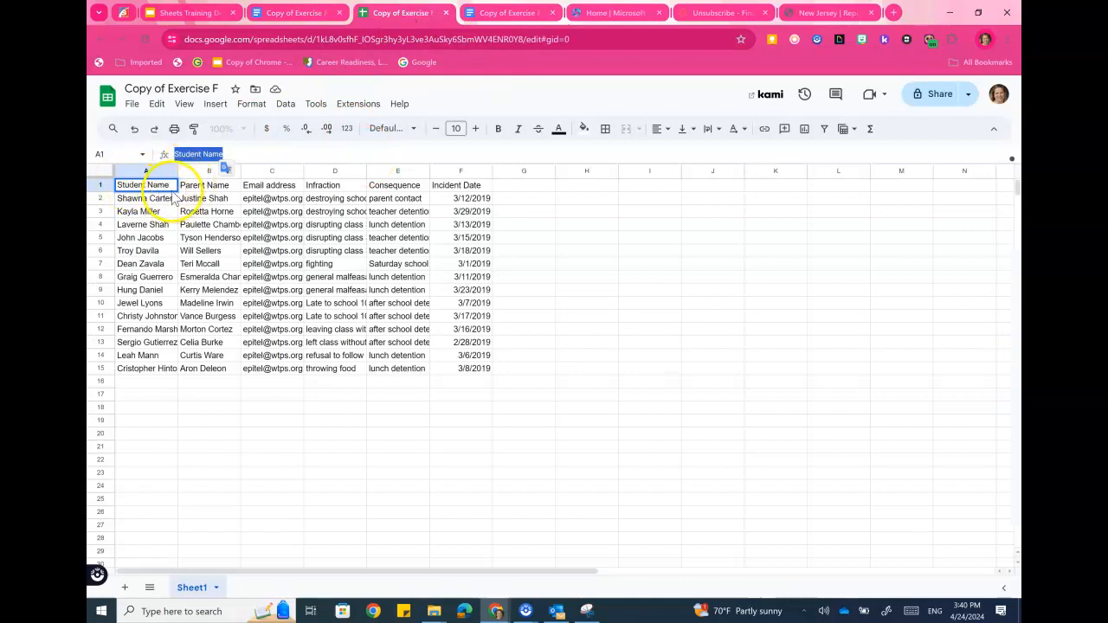
{"action": "left_click", "coordinate": [324, 12]}
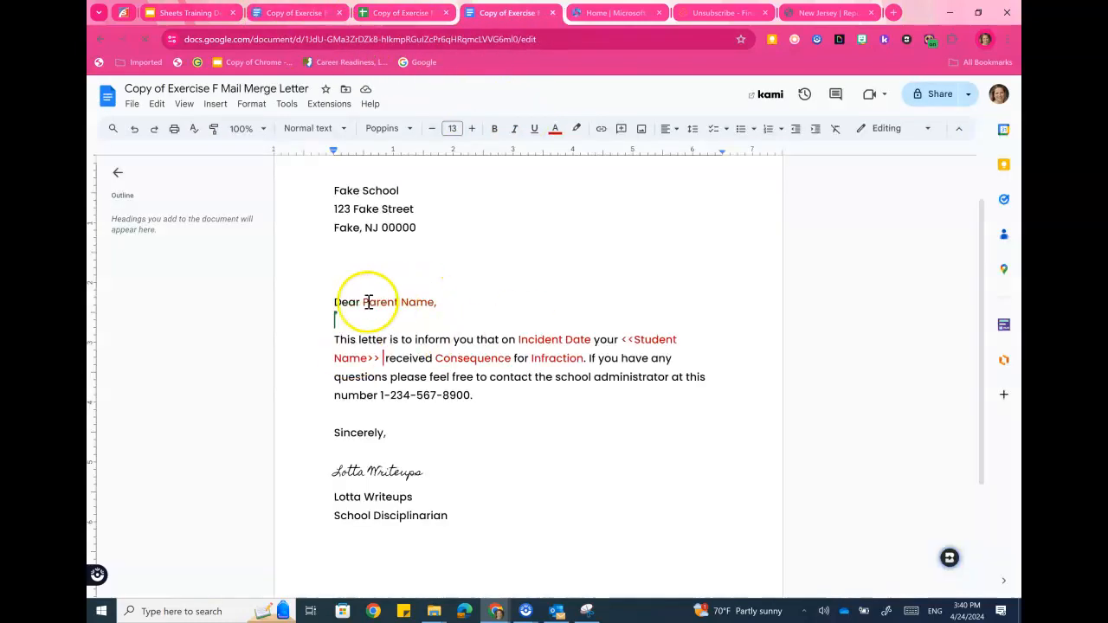
{"action": "right_click", "coordinate": [438, 302]}
{"action": "left_click", "coordinate": [470, 297]}
{"action": "type", "text": ">"}
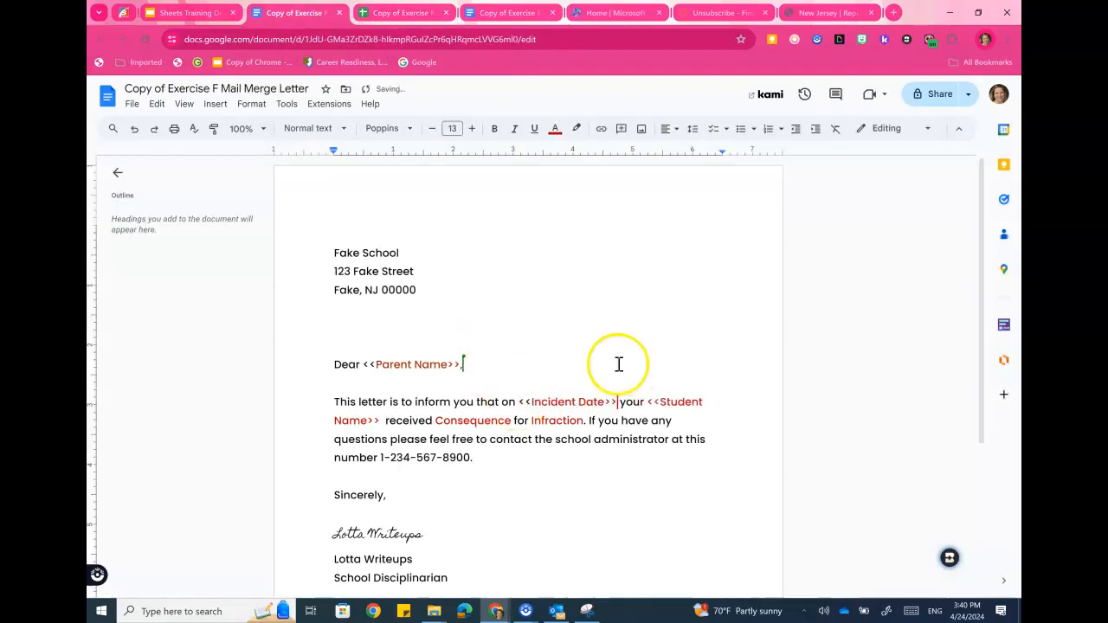
Enclose the Consequence and Infraction placeholders in double angle brackets to make <<Consequence>> and <<Infraction>> merge tags
{"action": "left_click", "coordinate": [438, 420]}
{"action": "type", "text": "<<"}
{"action": "key", "text": "ctrl+Right"}
{"action": "type", "text": ">>"}
{"action": "key", "text": "ctrl+Right"}
{"action": "key", "text": "ctrl+Right"}
{"action": "type", "text": ">>"}
{"action": "key", "text": "ctrl+Right"}
{"action": "type", "text": ">>"}
{"action": "key", "text": "Delete"}
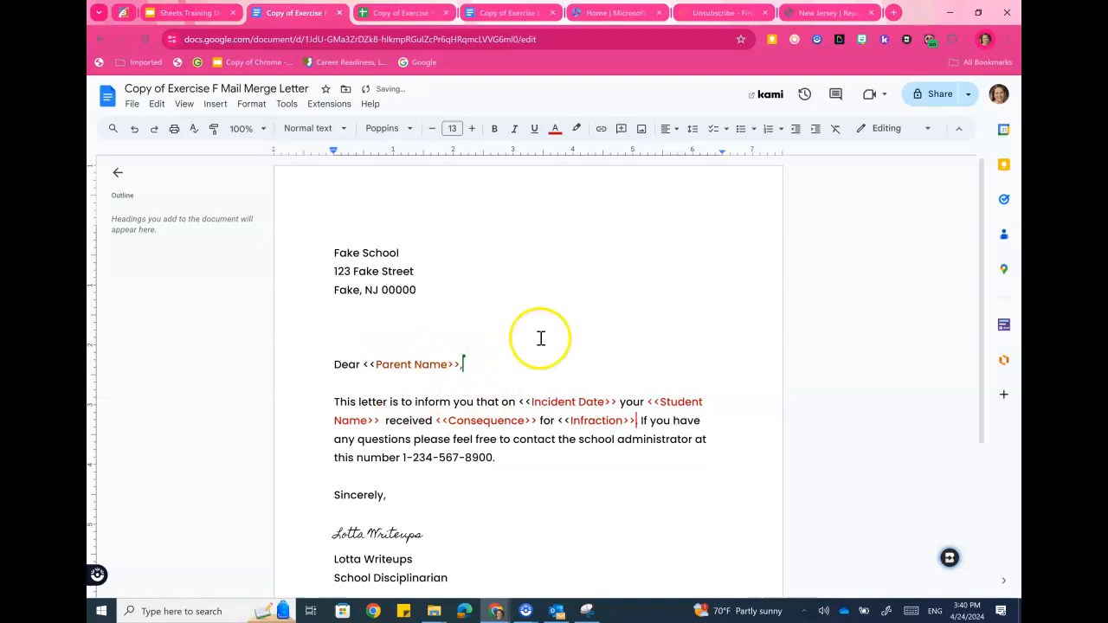
Change the text color of the <<Parent Name>> tag in the greeting to black
{"action": "left_click_drag", "start_coordinate": [376, 364], "coordinate": [432, 364]}
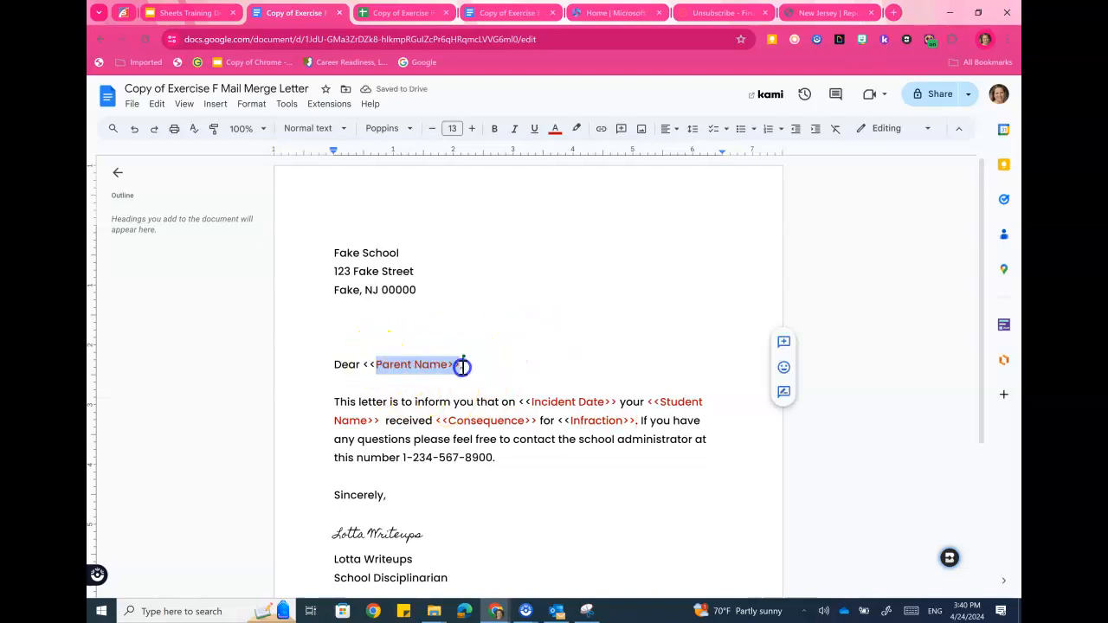
{"action": "left_click", "coordinate": [555, 129]}
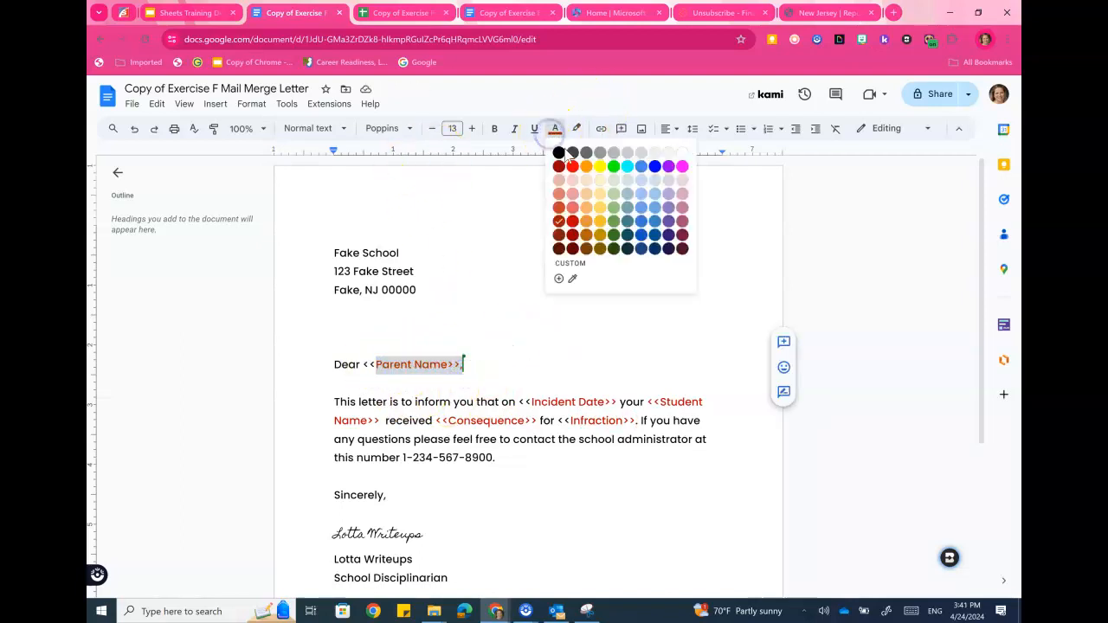
{"action": "left_click", "coordinate": [560, 154]}
{"action": "left_click", "coordinate": [517, 350]}
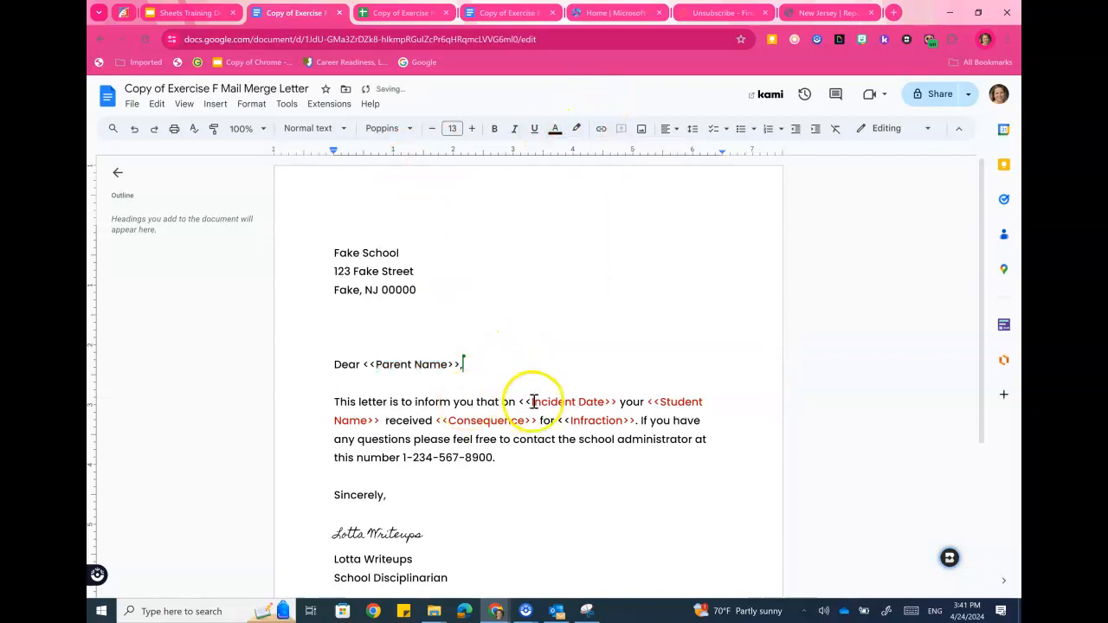
Change the text color of all the merge tags in the letter's body paragraph to black
{"action": "left_click_drag", "start_coordinate": [528, 401], "coordinate": [616, 435]}
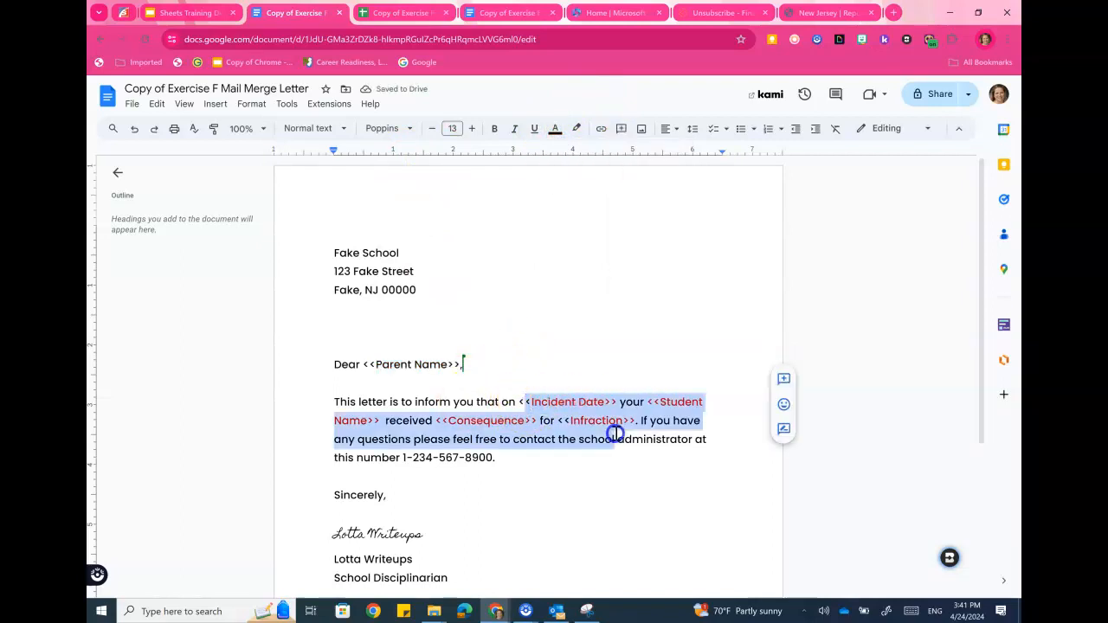
{"action": "left_click", "coordinate": [558, 128]}
{"action": "left_click", "coordinate": [559, 152]}
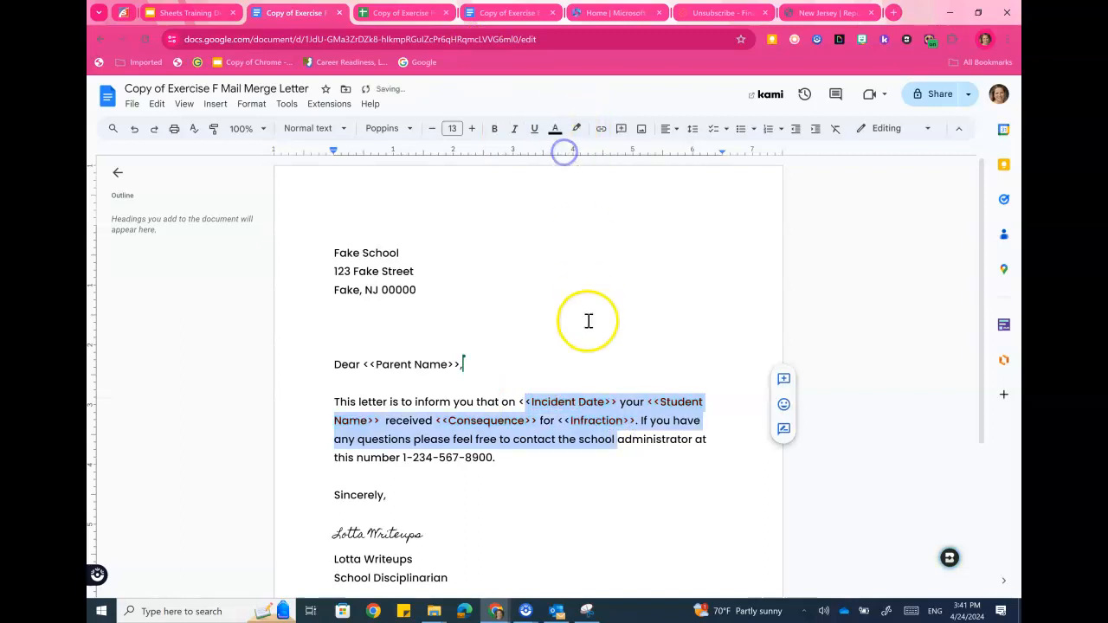
{"action": "left_click", "coordinate": [587, 321]}
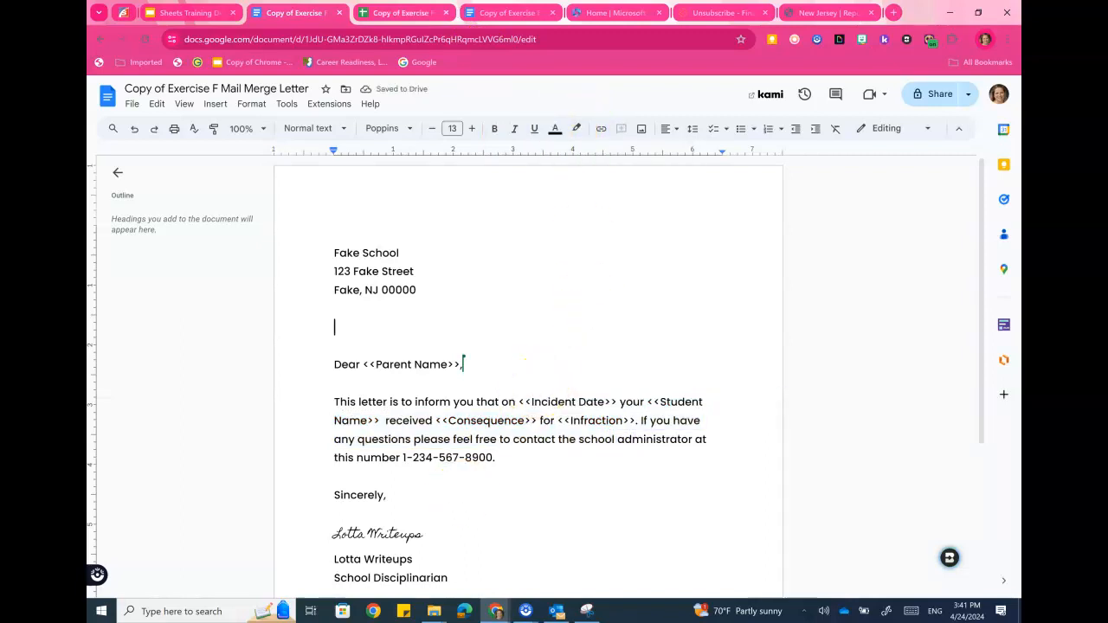
In the Copy of Exercise F spreadsheet, search the add-on marketplace for "autocrat"
{"action": "left_click", "coordinate": [383, 11]}
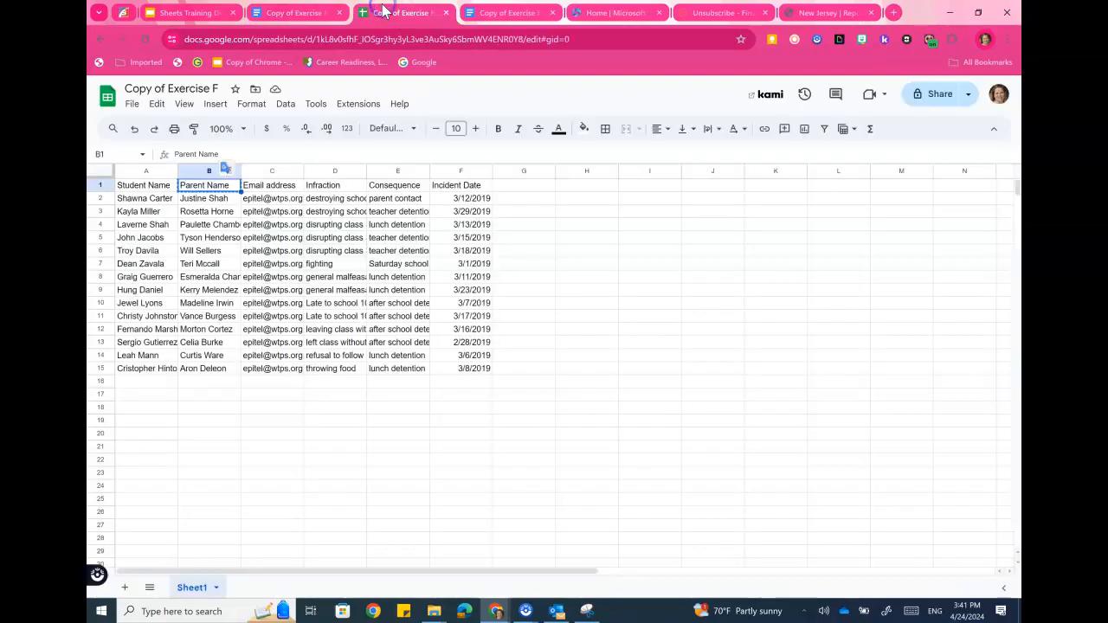
{"action": "left_click", "coordinate": [359, 104]}
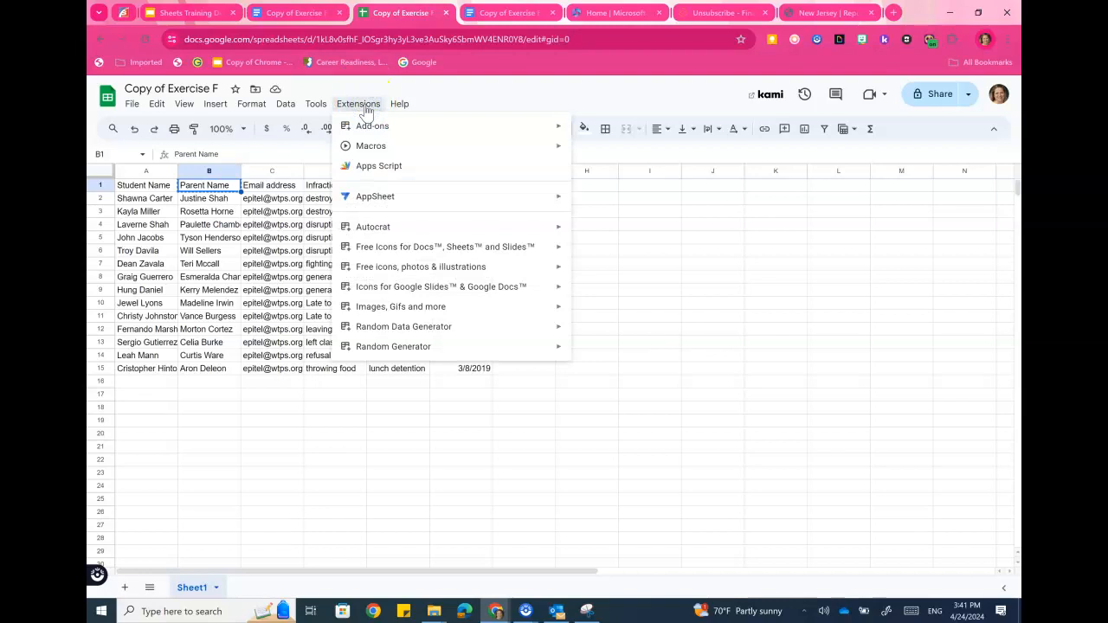
{"action": "mouse_move", "coordinate": [368, 131]}
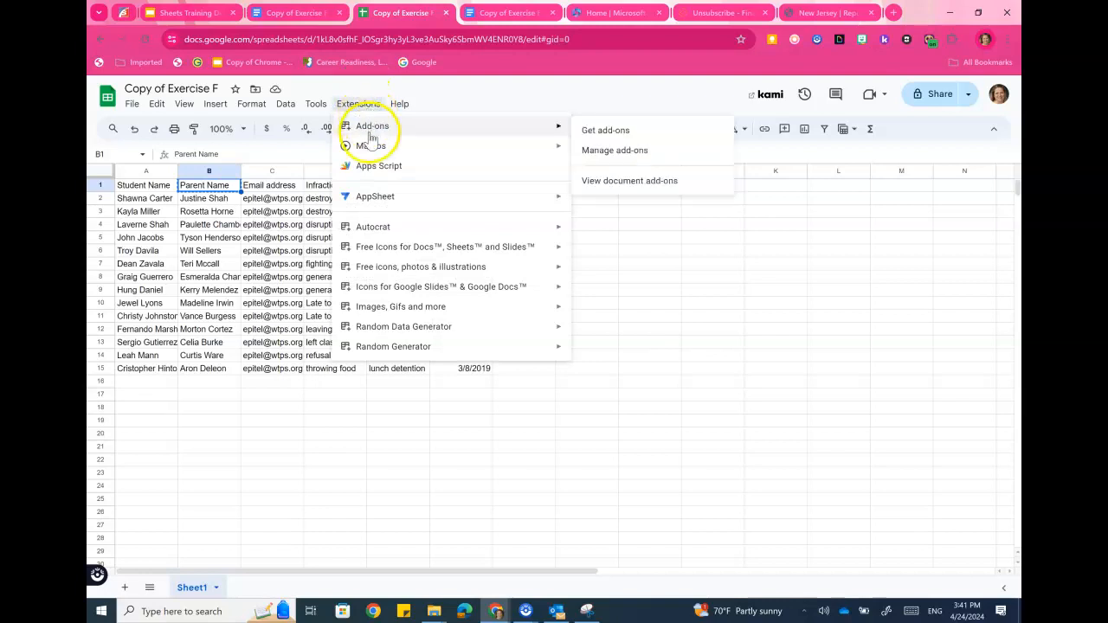
{"action": "left_click", "coordinate": [630, 134]}
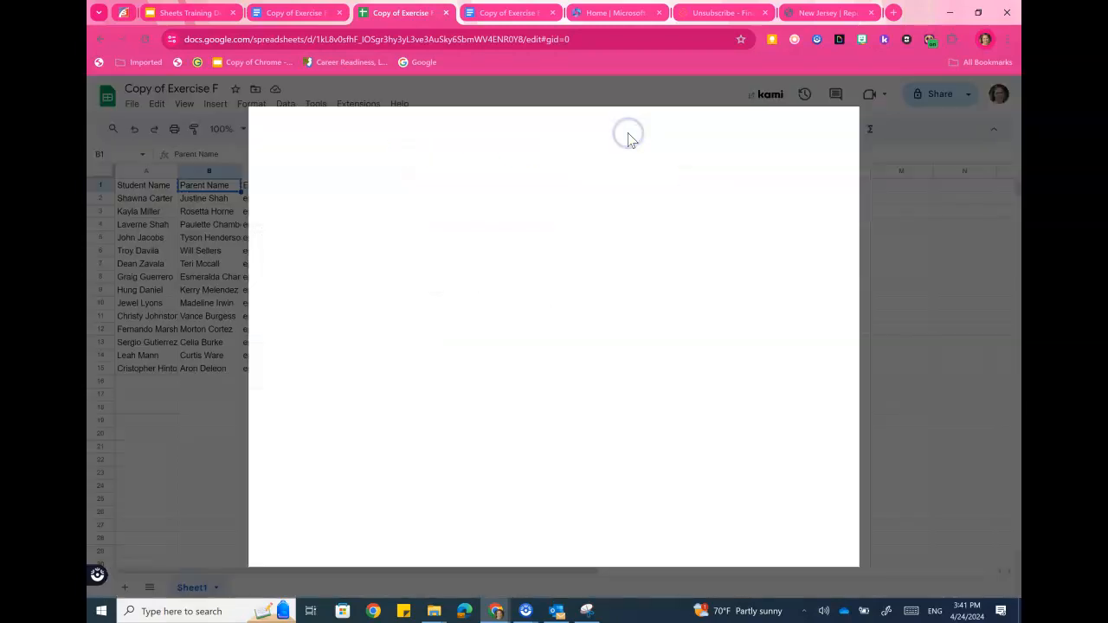
{"action": "left_click", "coordinate": [598, 127]}
{"action": "type", "text": "autoc"}
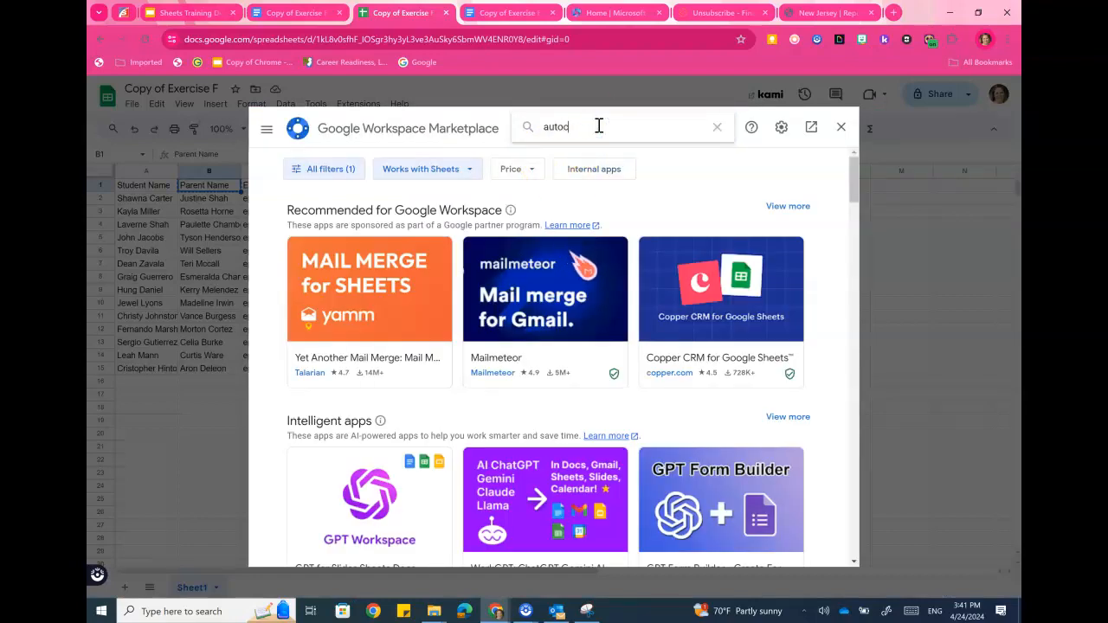
{"action": "type", "text": "rat"}
{"action": "key", "text": "Return"}
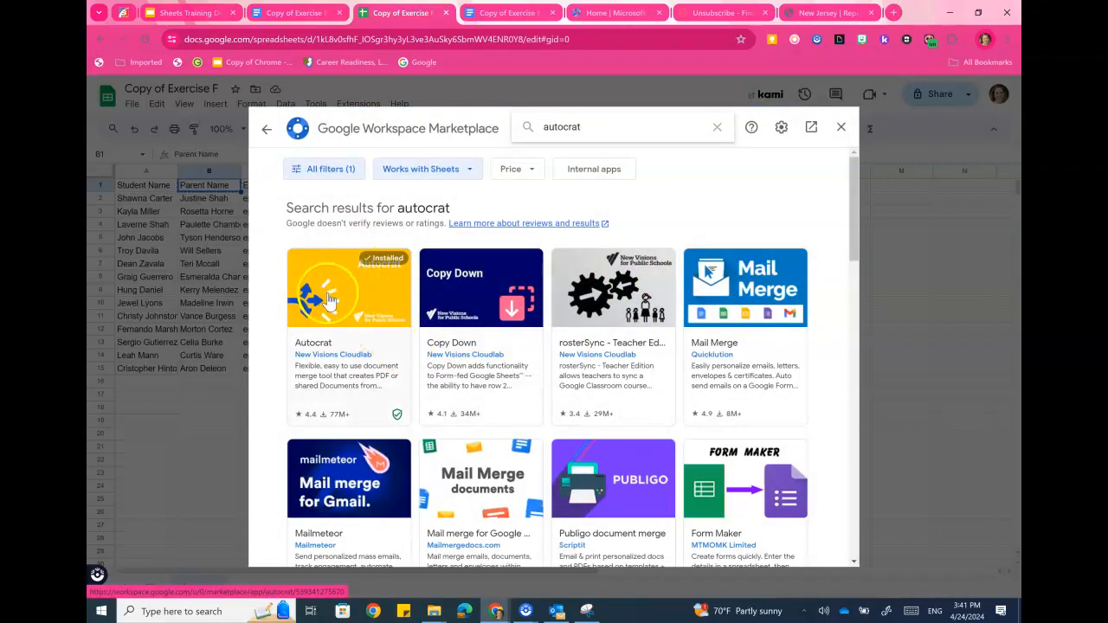
Open the Autocrat listing from the search results and close the marketplace
{"action": "left_click", "coordinate": [470, 287]}
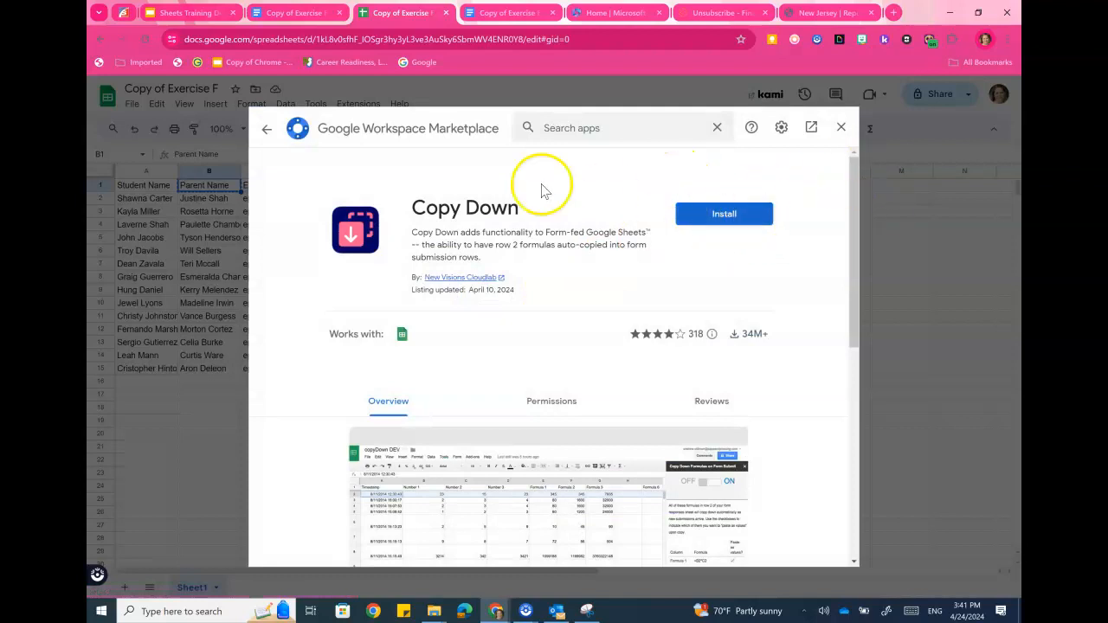
{"action": "left_click", "coordinate": [265, 130]}
{"action": "left_click", "coordinate": [307, 321]}
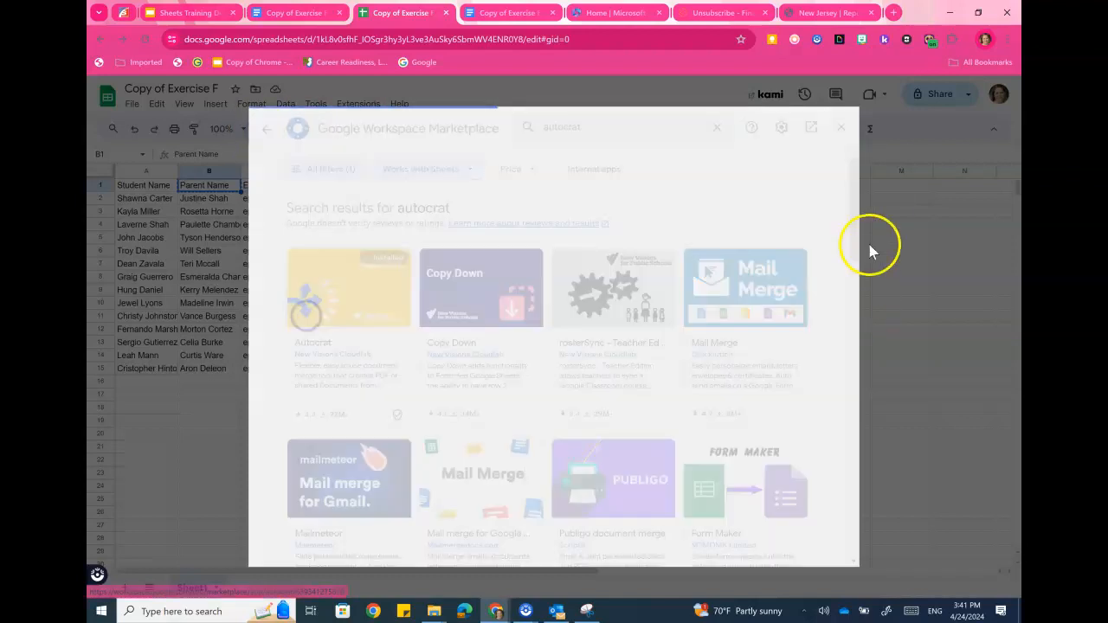
{"action": "left_click", "coordinate": [265, 130]}
{"action": "left_click", "coordinate": [842, 128]}
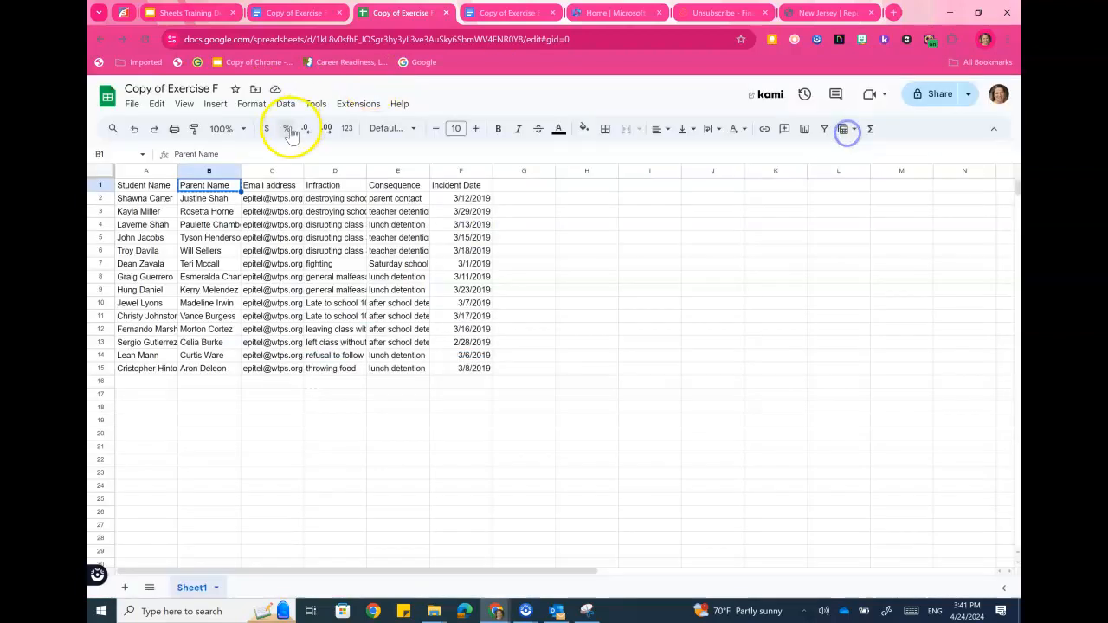
Launch Autocrat from the spreadsheet and start a new merge job
{"action": "left_click", "coordinate": [370, 104]}
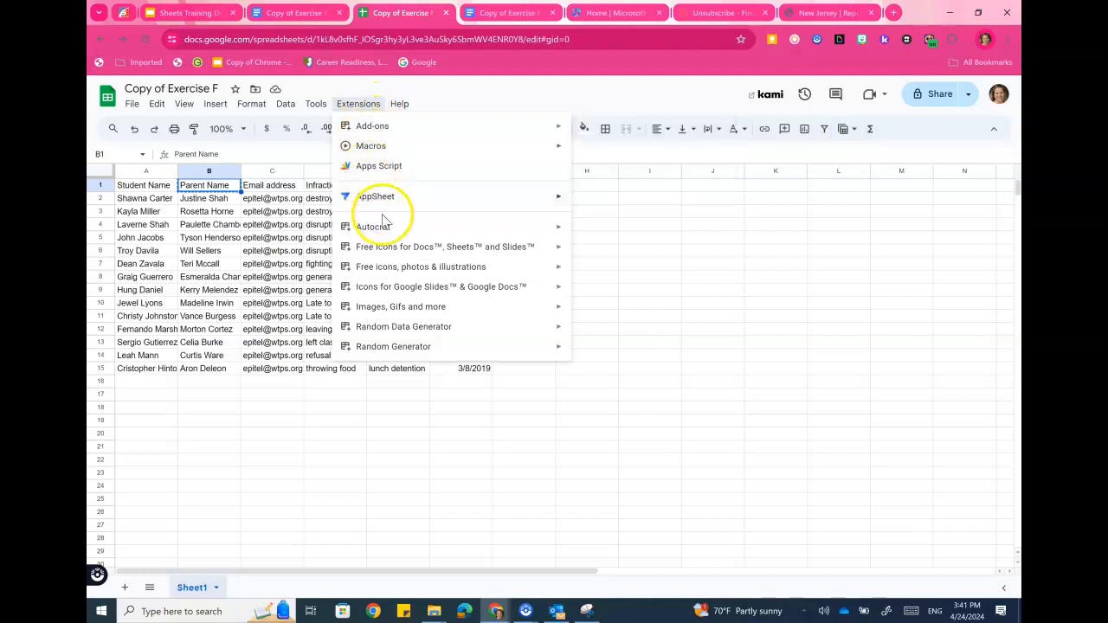
{"action": "mouse_move", "coordinate": [385, 231]}
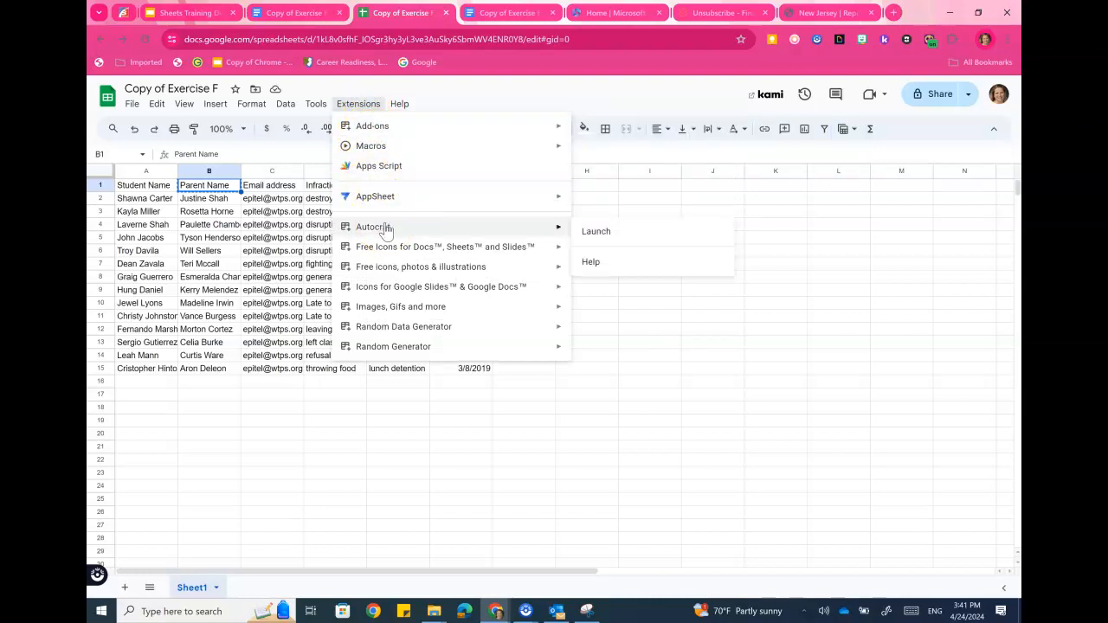
{"action": "left_click", "coordinate": [580, 236]}
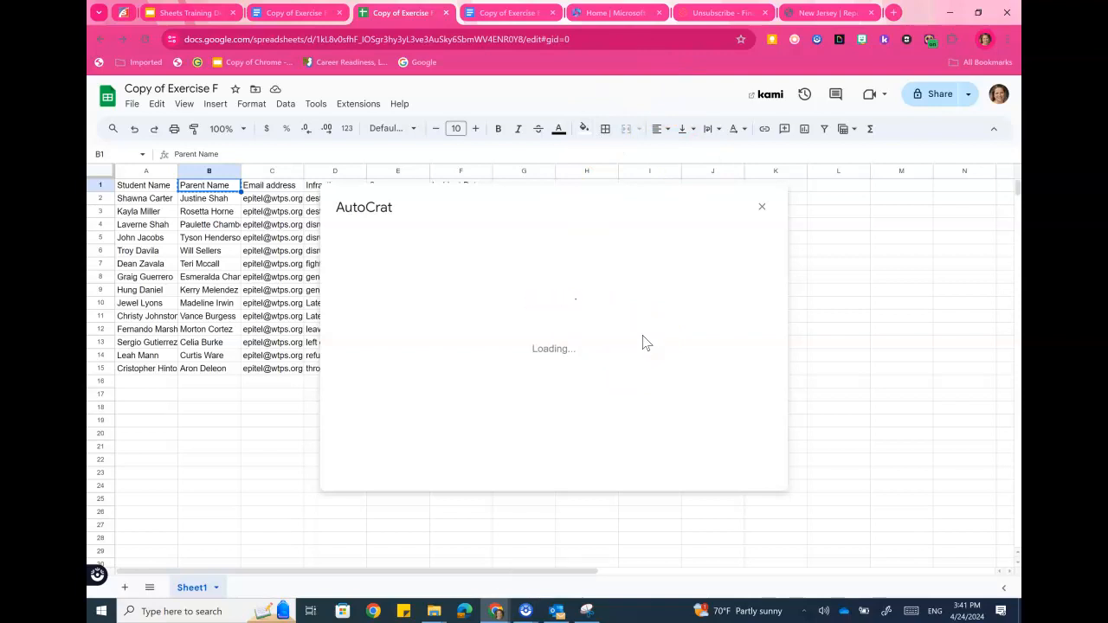
{"action": "left_click", "coordinate": [725, 458]}
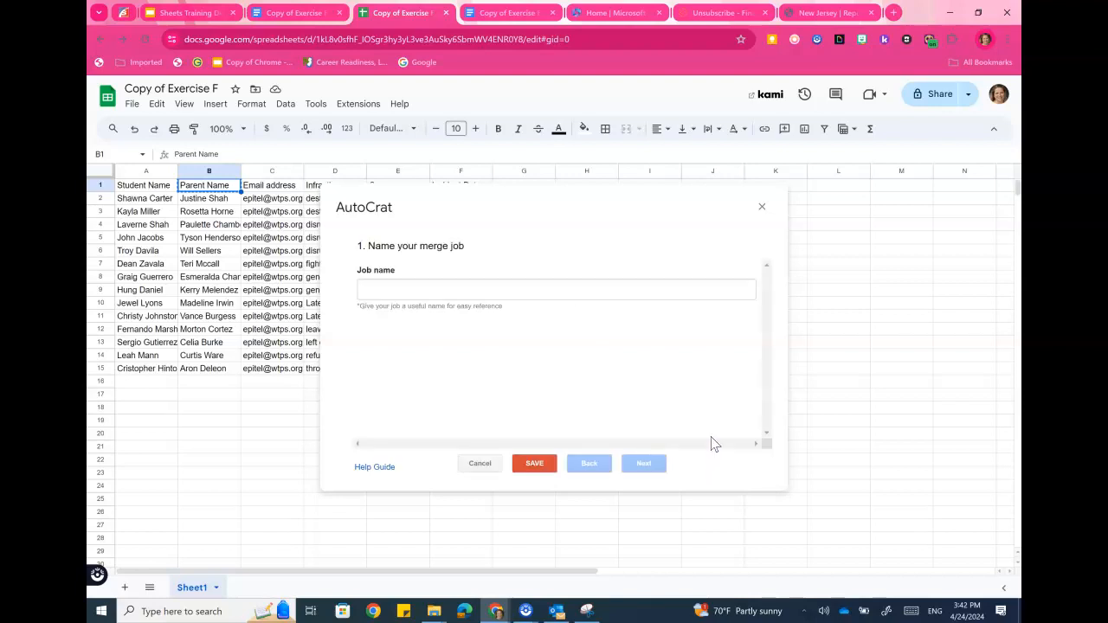
Name the merge job "Student Infractions April" and continue to the template choice
{"action": "left_click", "coordinate": [526, 289]}
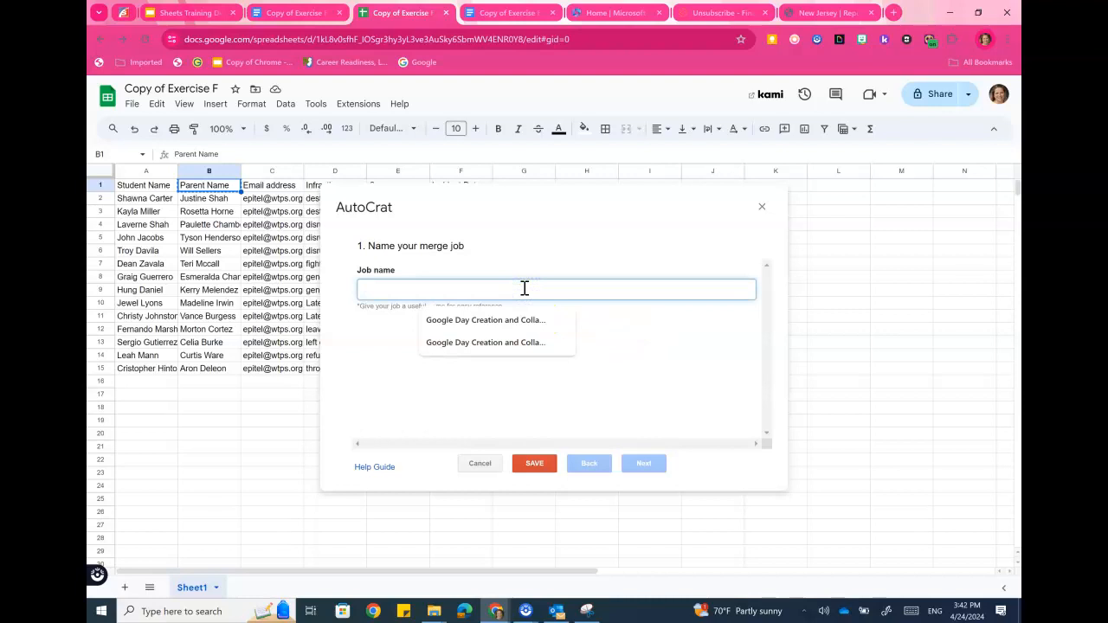
{"action": "type", "text": "Student Infractions April"}
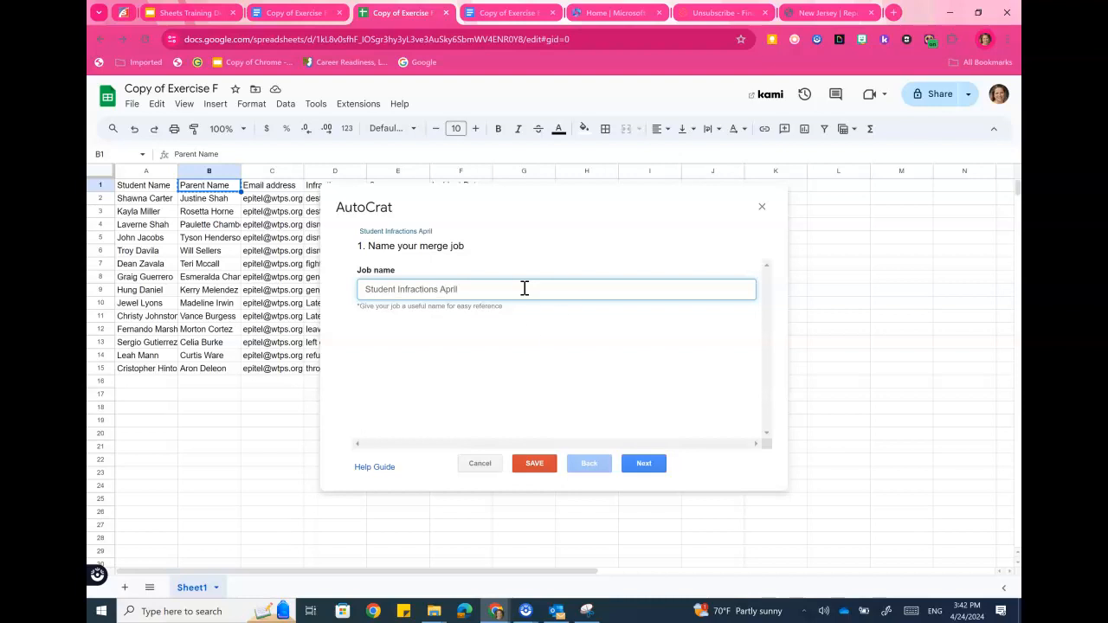
{"action": "left_click", "coordinate": [642, 465]}
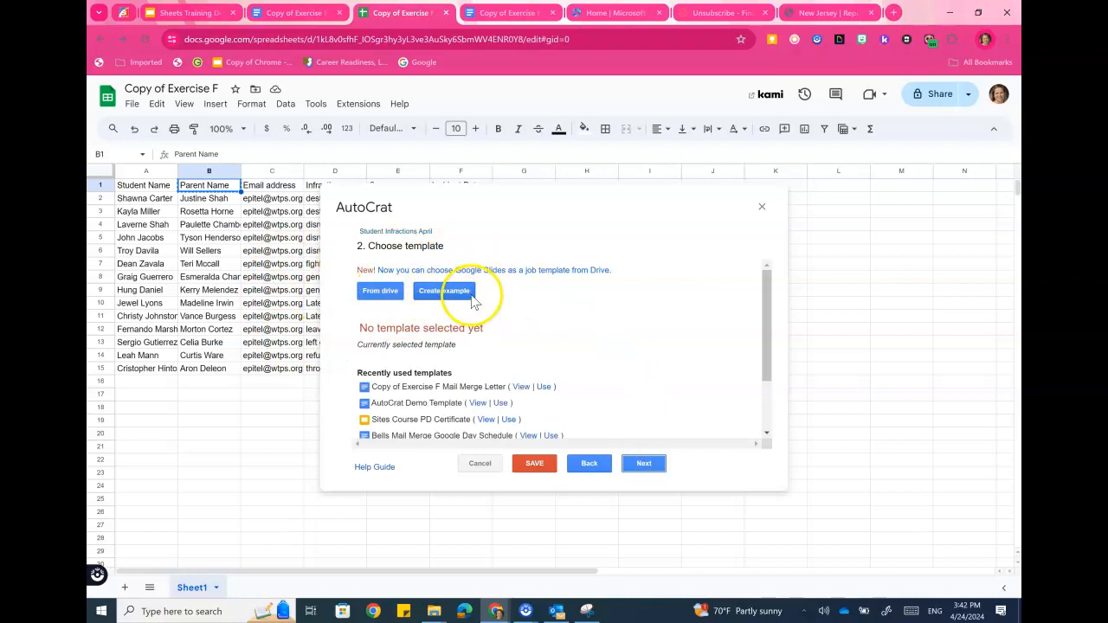
Choose the Copy of Exercise F Mail Merge Letter document from Drive as the job's template and continue
{"action": "left_click", "coordinate": [389, 293]}
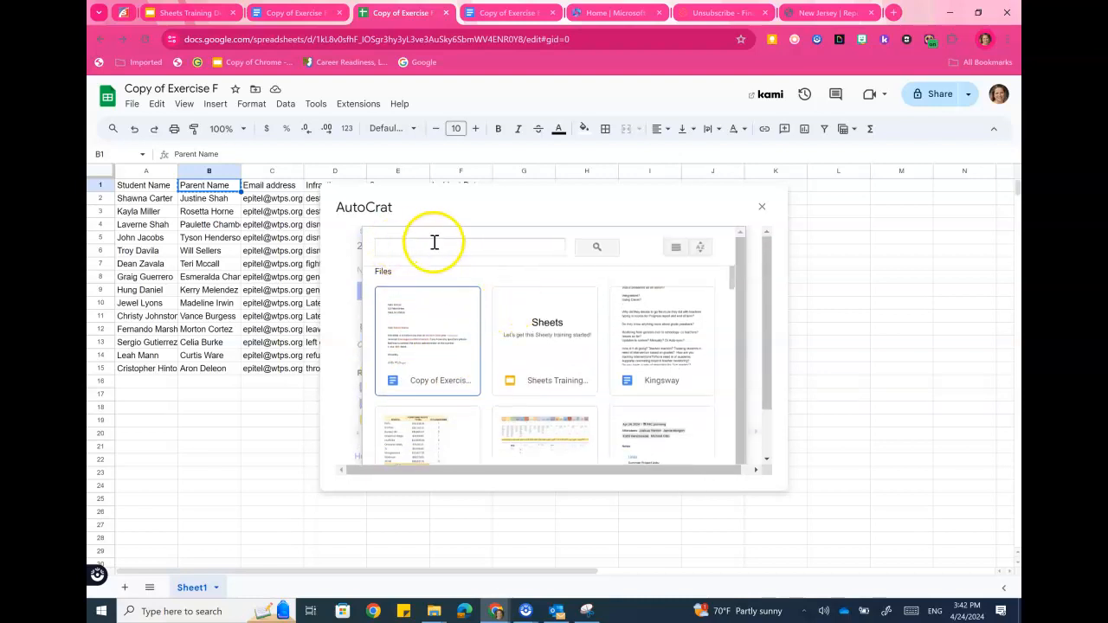
{"action": "left_click", "coordinate": [401, 364]}
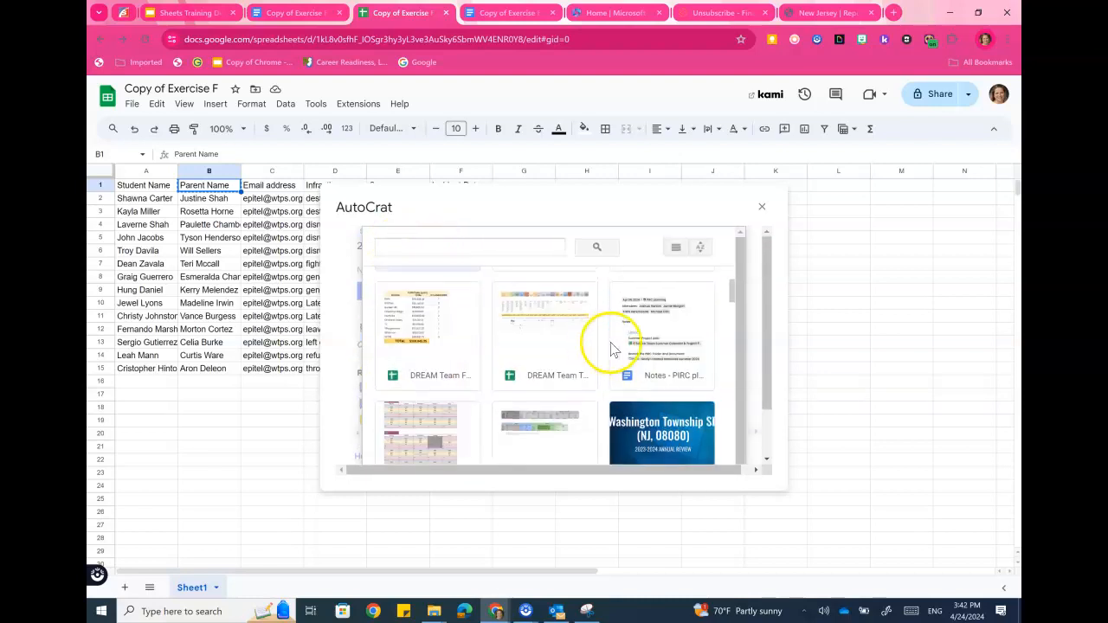
{"action": "scroll", "coordinate": [761, 359], "scroll_direction": "down", "scroll_amount": 1}
{"action": "left_click", "coordinate": [452, 442]}
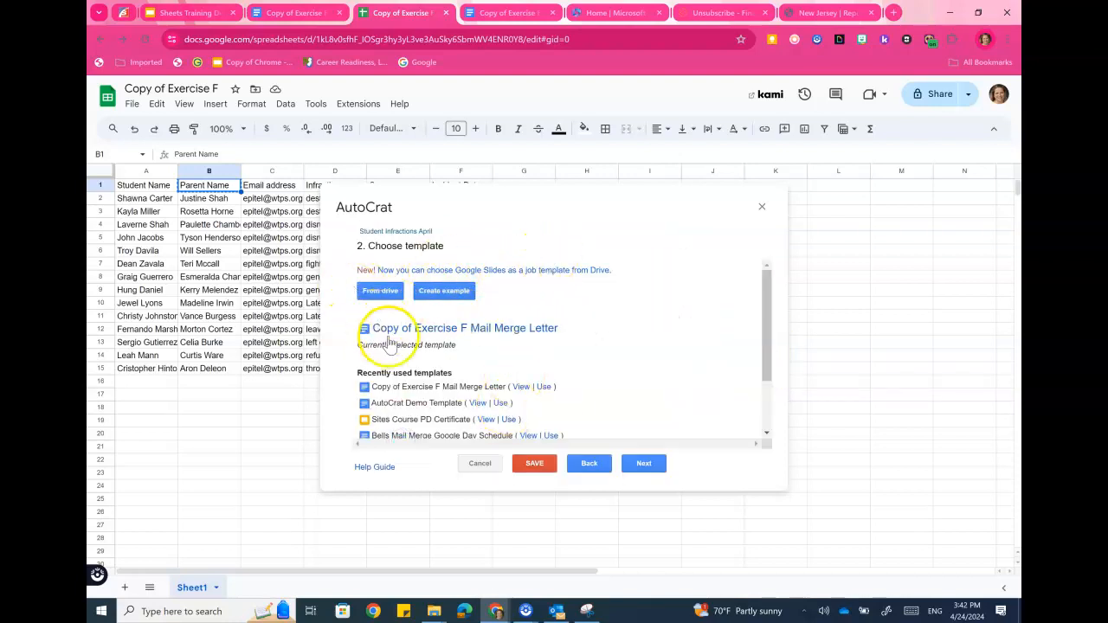
{"action": "left_click", "coordinate": [654, 466]}
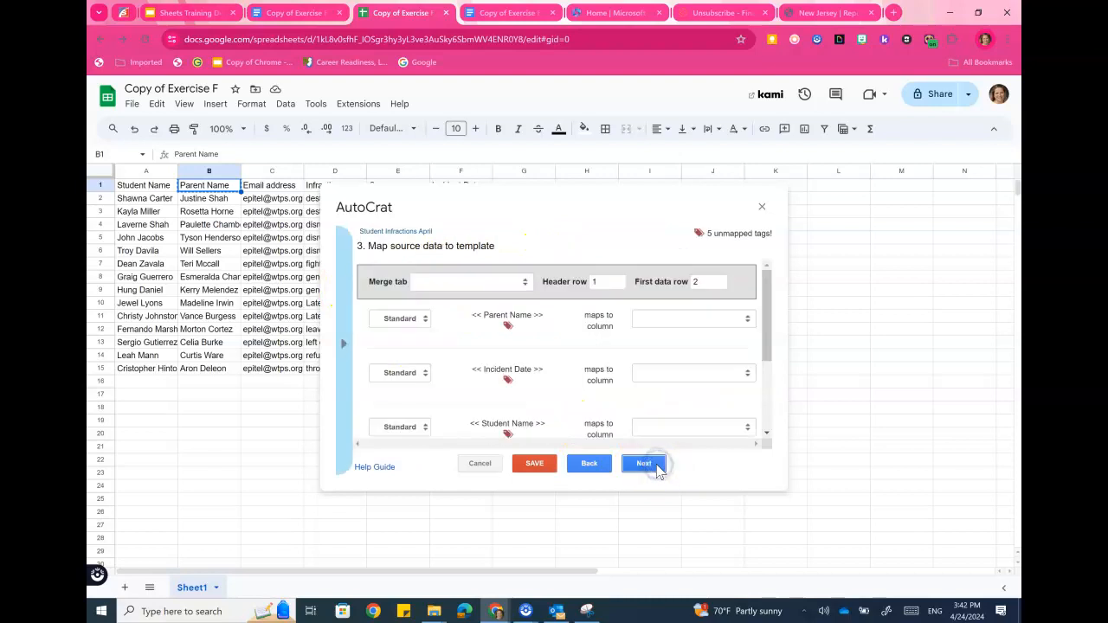
Set Sheet1 as the merge tab, check that every template tag maps to its matching column, and continue to the file settings
{"action": "left_click", "coordinate": [517, 286]}
{"action": "left_click", "coordinate": [512, 298]}
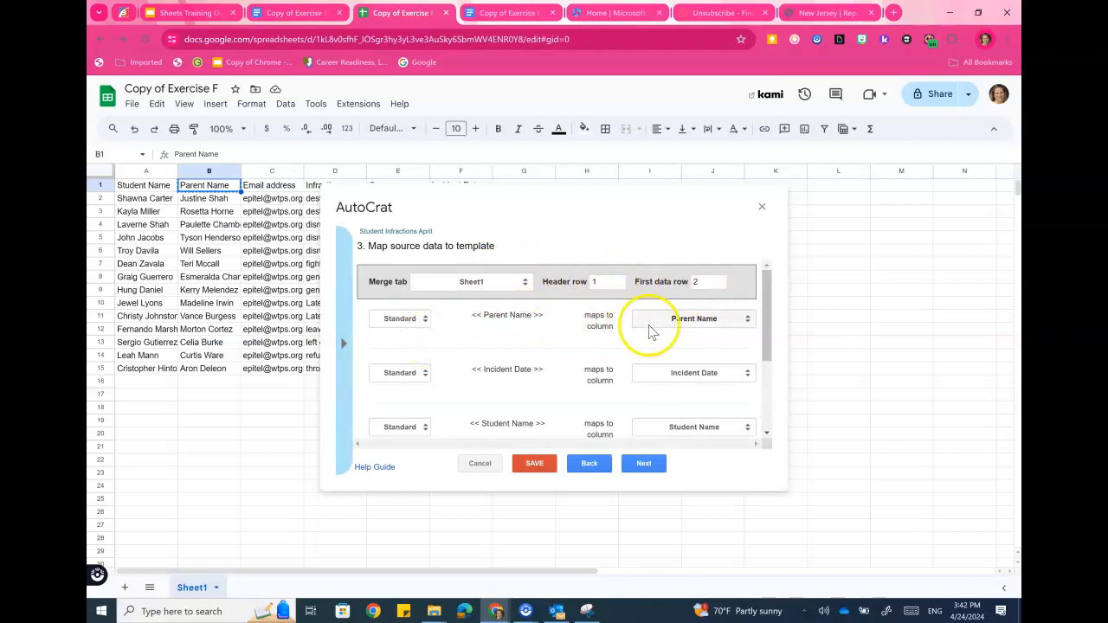
{"action": "scroll", "coordinate": [651, 334], "scroll_direction": "down", "scroll_amount": 1}
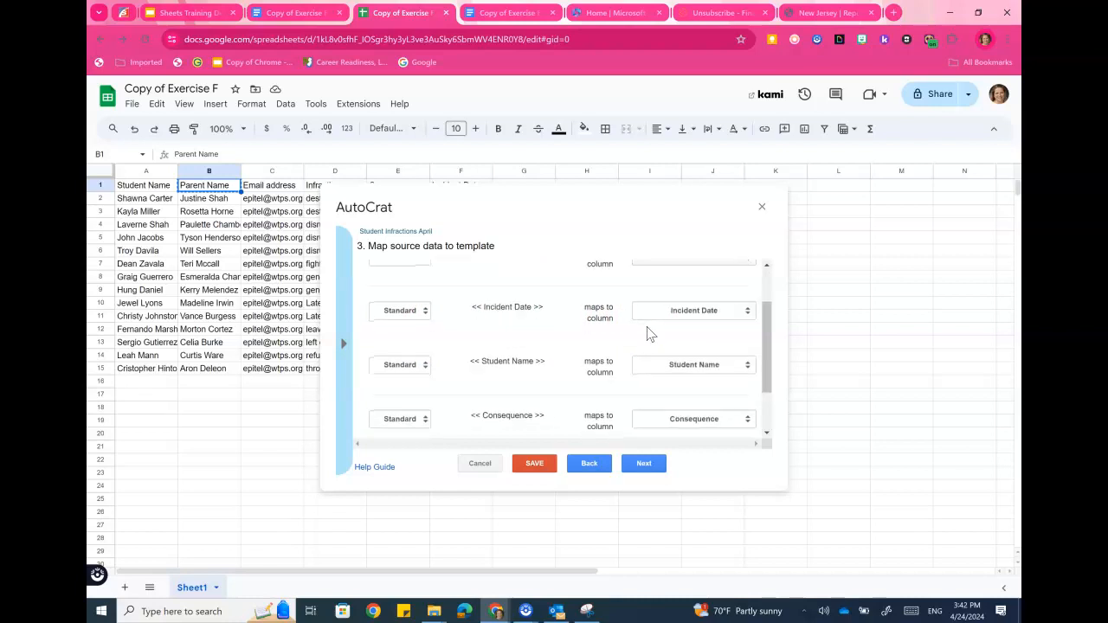
{"action": "scroll", "coordinate": [651, 335], "scroll_direction": "down", "scroll_amount": 1}
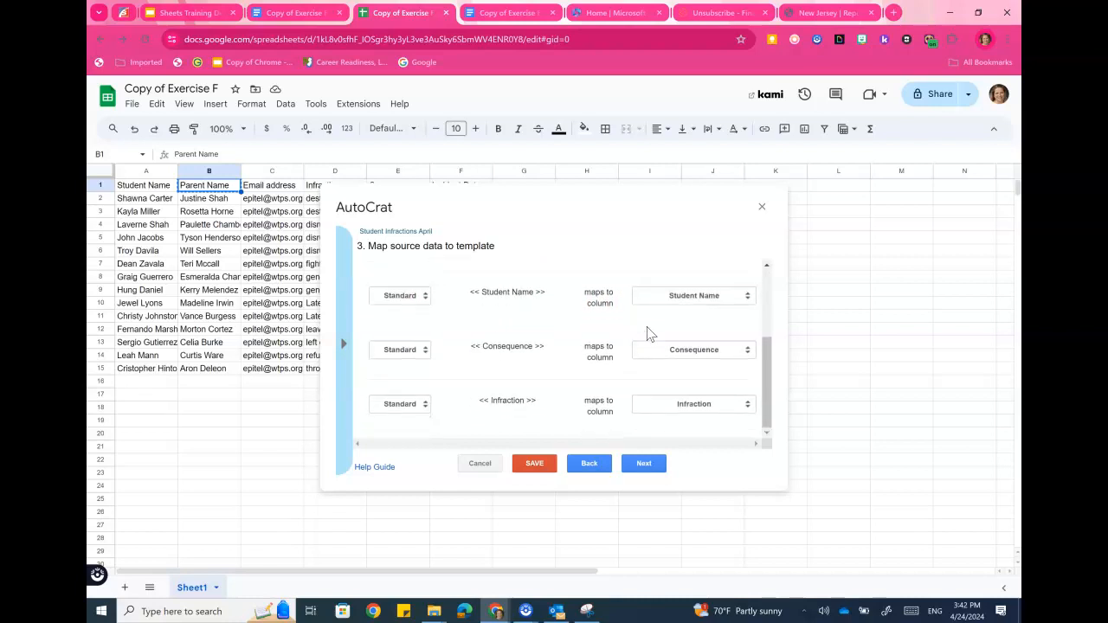
{"action": "scroll", "coordinate": [634, 377], "scroll_direction": "down", "scroll_amount": 1}
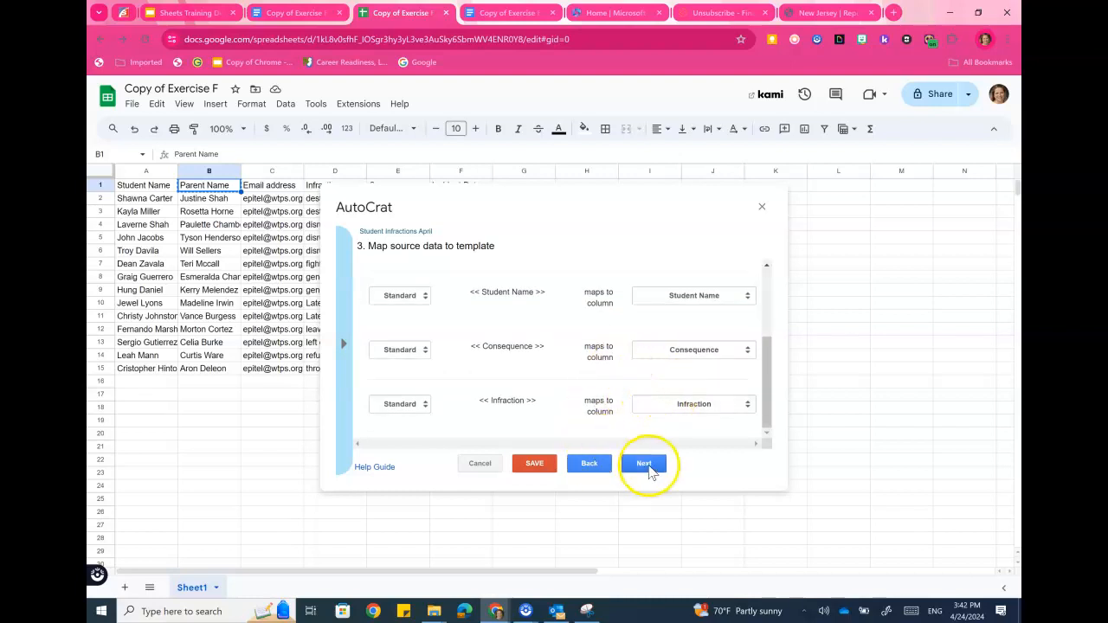
{"action": "left_click", "coordinate": [684, 405]}
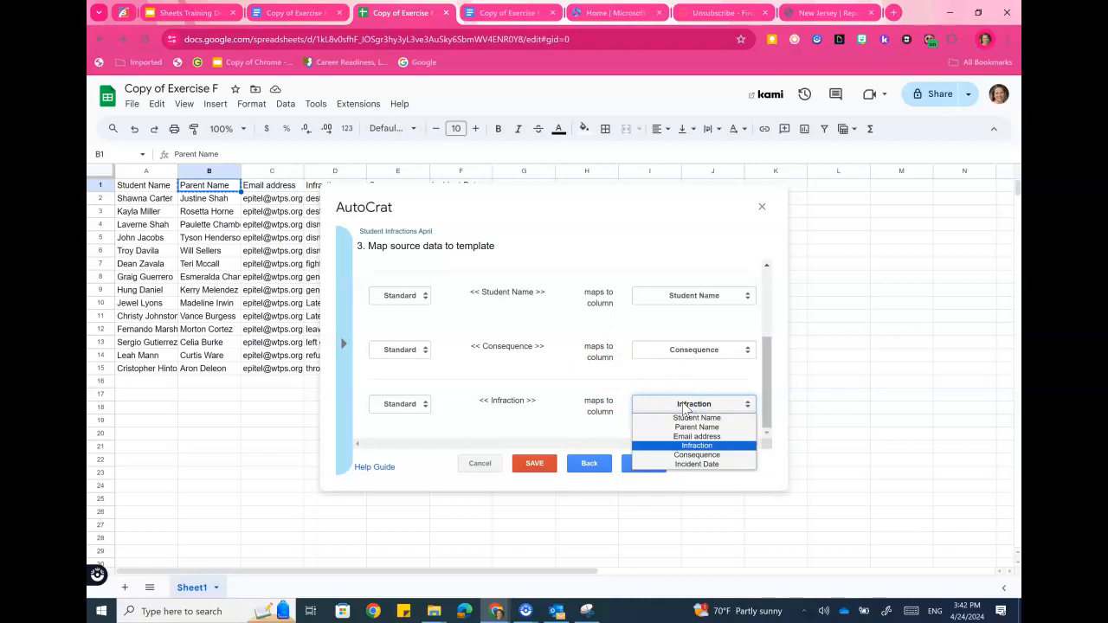
{"action": "left_click", "coordinate": [546, 312]}
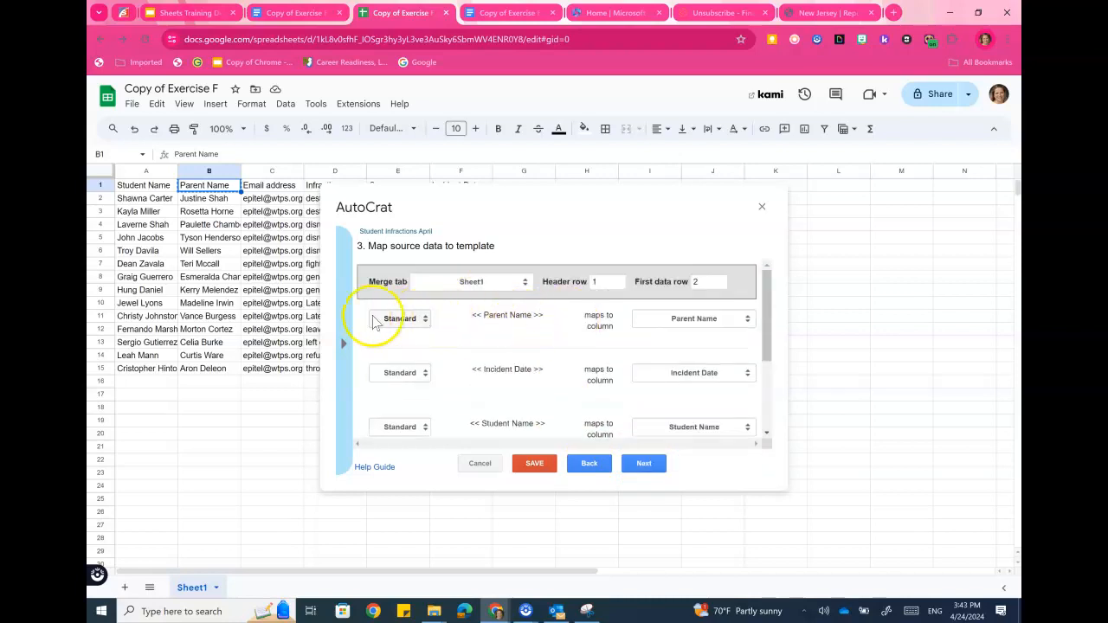
{"action": "scroll", "coordinate": [526, 356], "scroll_direction": "down", "scroll_amount": 2}
{"action": "scroll", "coordinate": [526, 357], "scroll_direction": "down", "scroll_amount": 1}
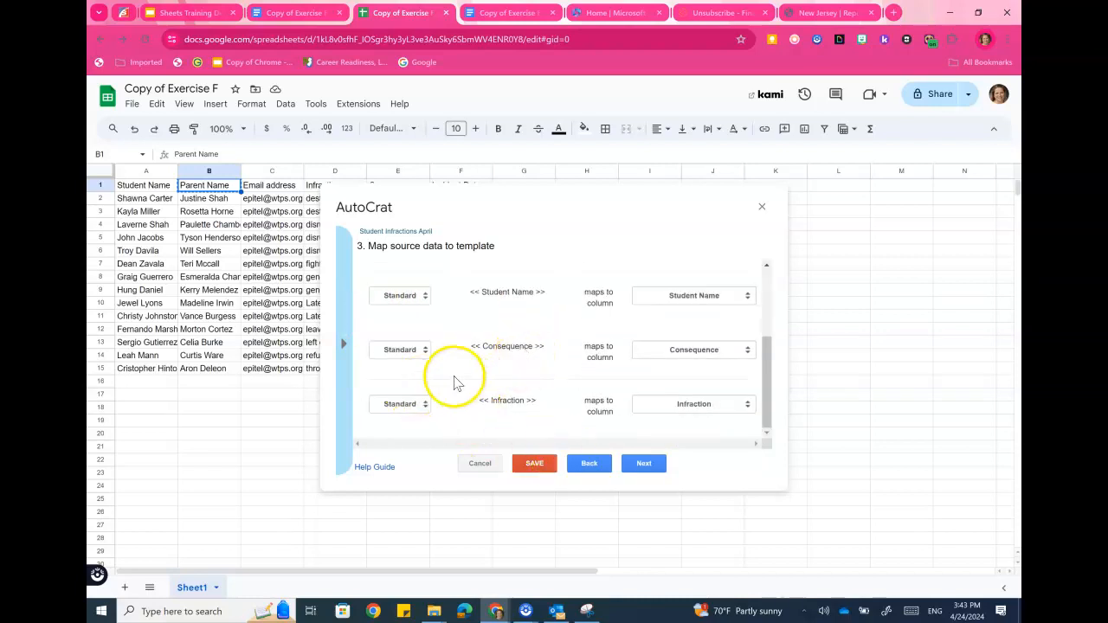
{"action": "left_click", "coordinate": [652, 462]}
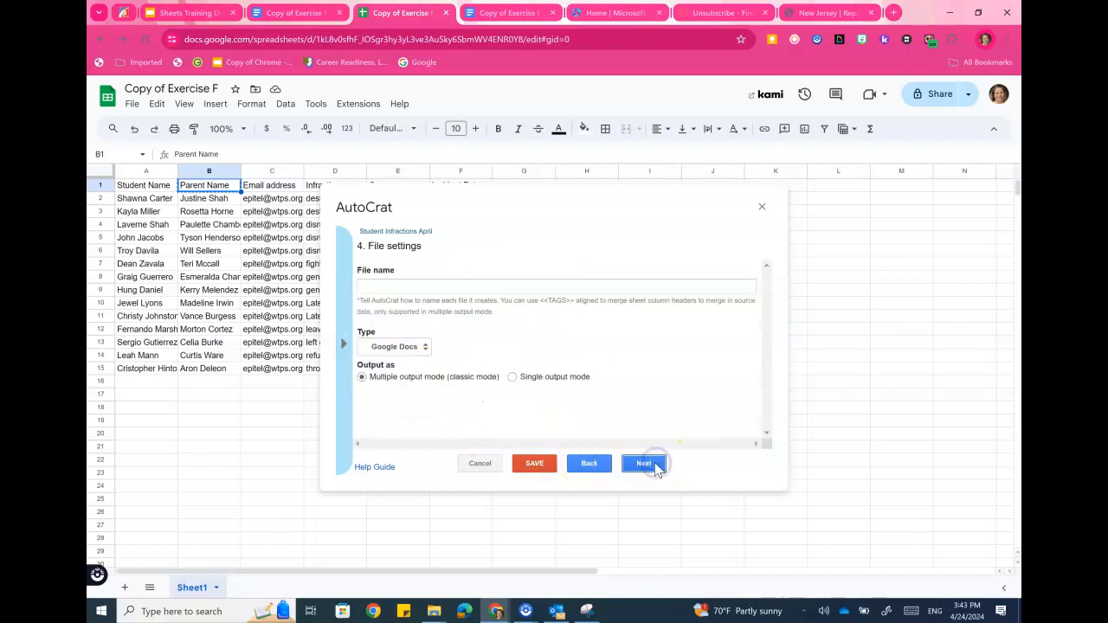
Set the output file name to "<<Student Name>> infraction <<Incident Date>>" using the available merge tags
{"action": "left_click", "coordinate": [480, 293]}
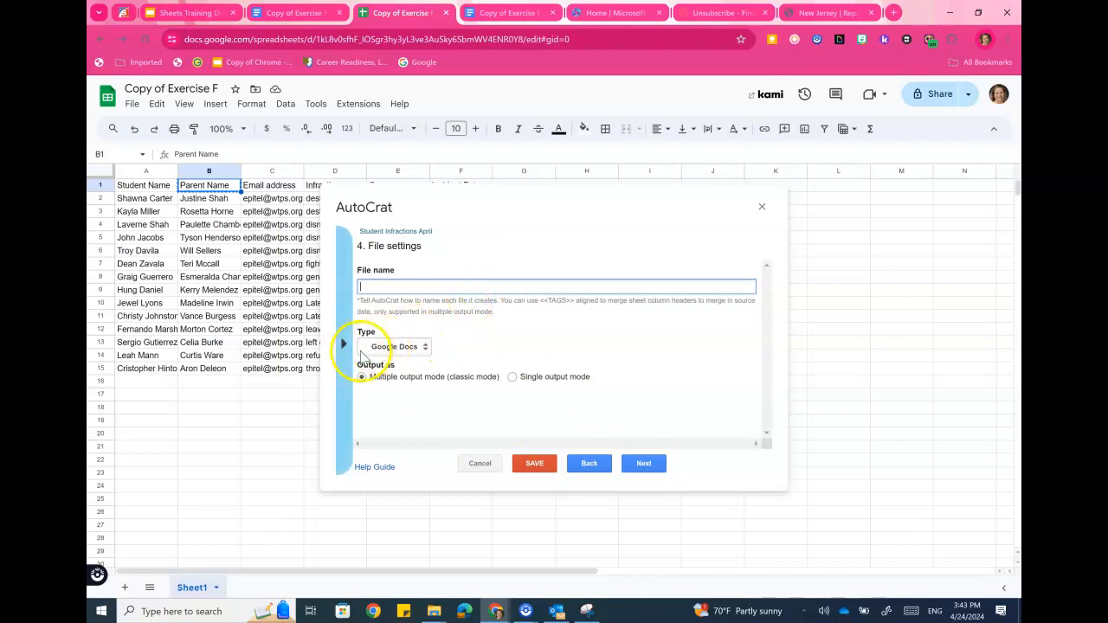
{"action": "left_click", "coordinate": [343, 355]}
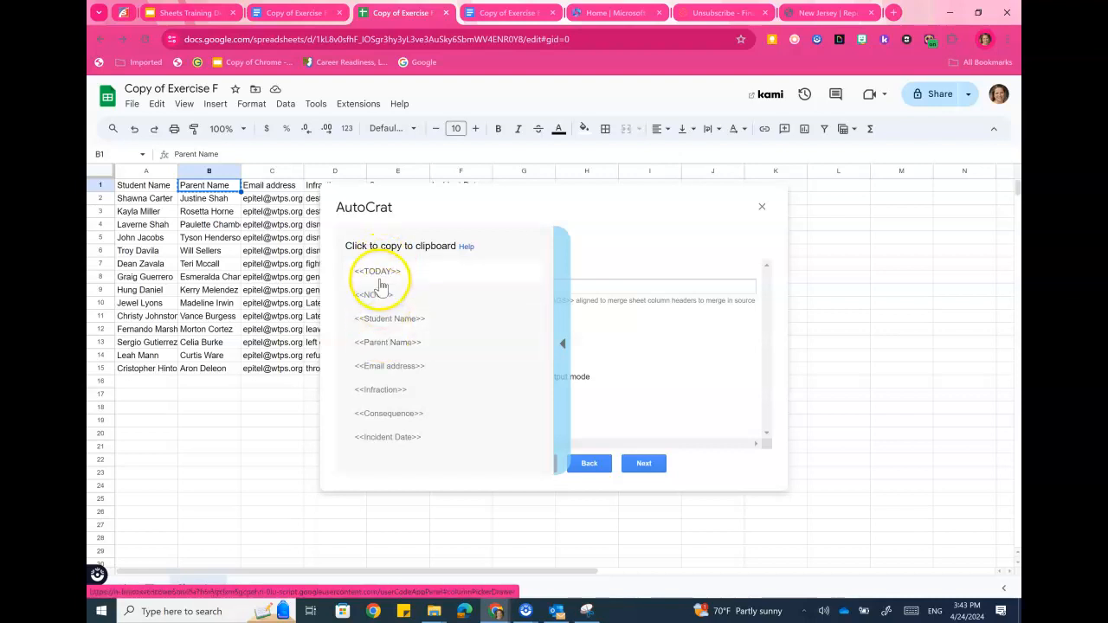
{"action": "left_click", "coordinate": [374, 320]}
{"action": "left_click", "coordinate": [424, 286]}
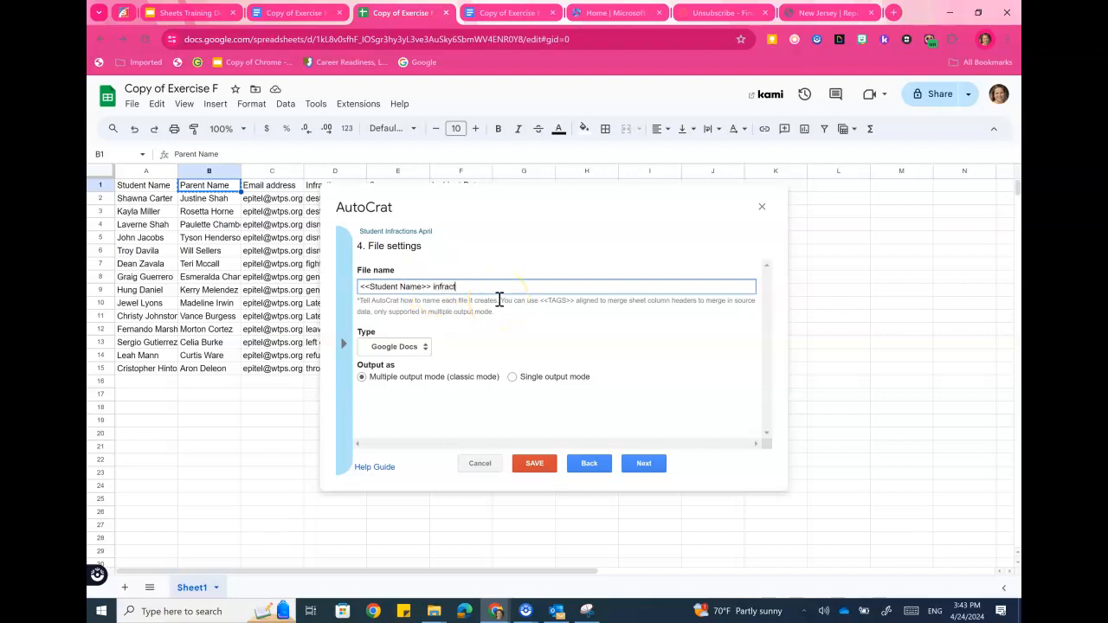
{"action": "left_click", "coordinate": [343, 344]}
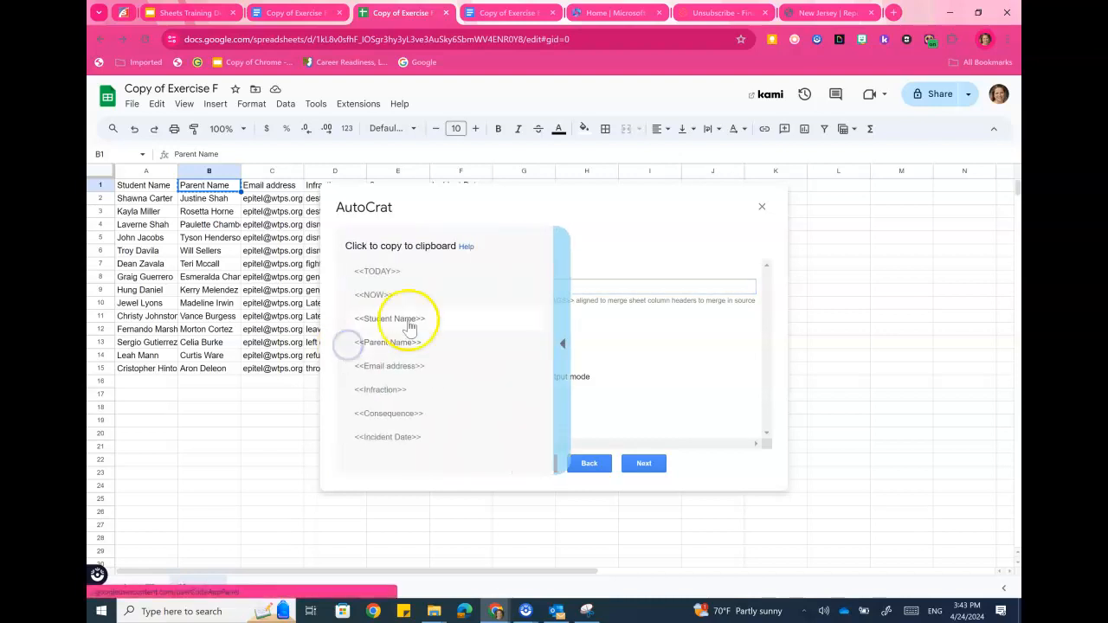
{"action": "left_click", "coordinate": [411, 437]}
{"action": "left_click", "coordinate": [502, 294]}
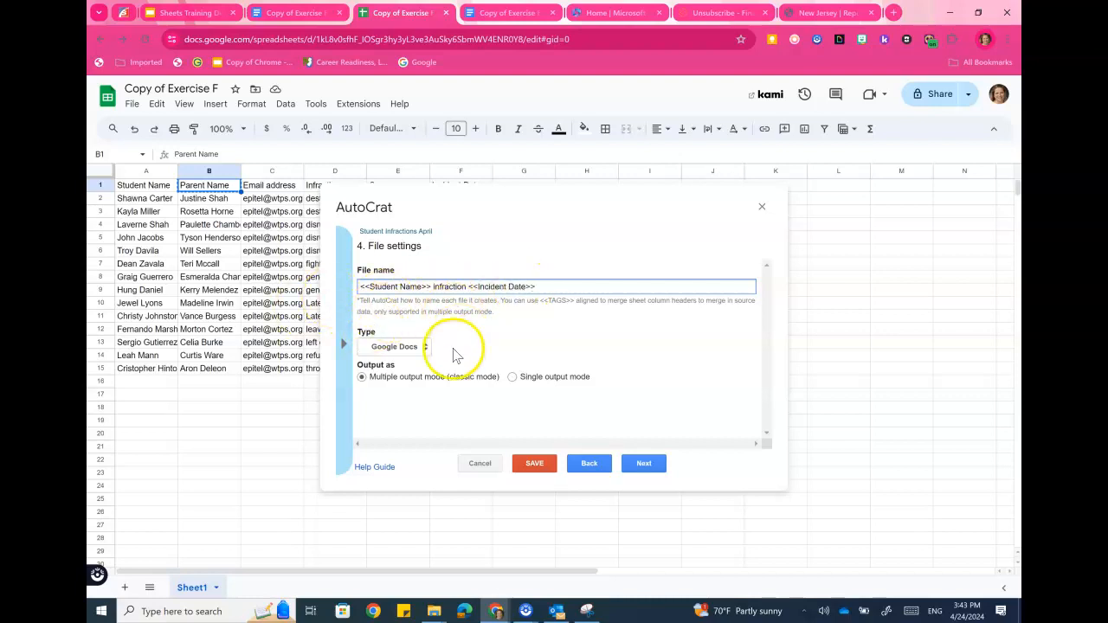
Set the output file type to PDF, keep multiple output mode (classic mode), and continue to the destination folders
{"action": "left_click", "coordinate": [400, 347]}
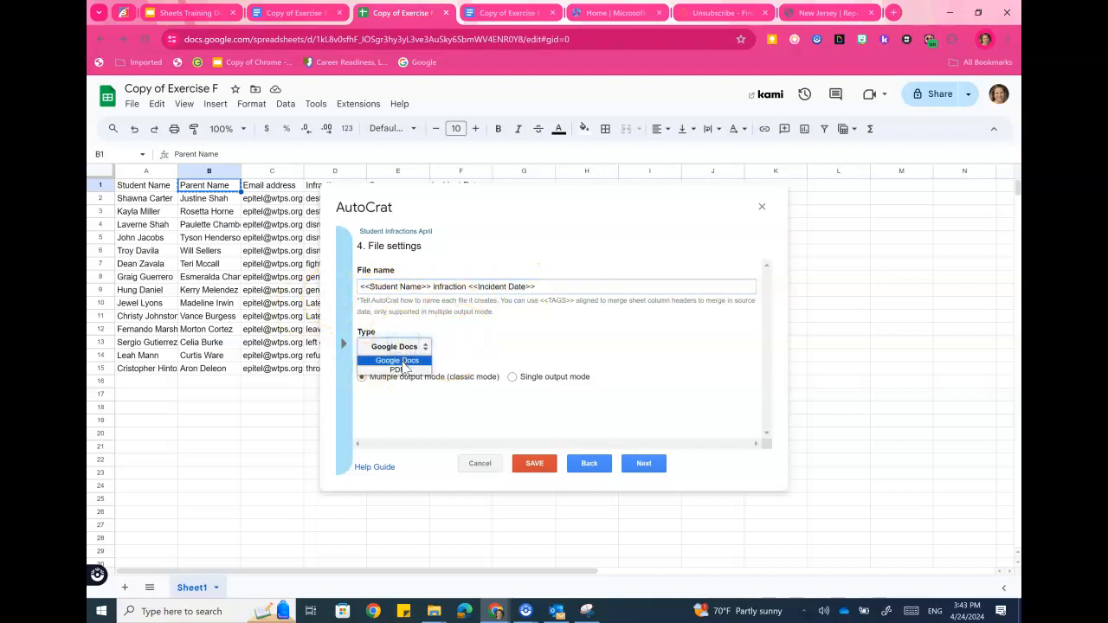
{"action": "left_click", "coordinate": [405, 369]}
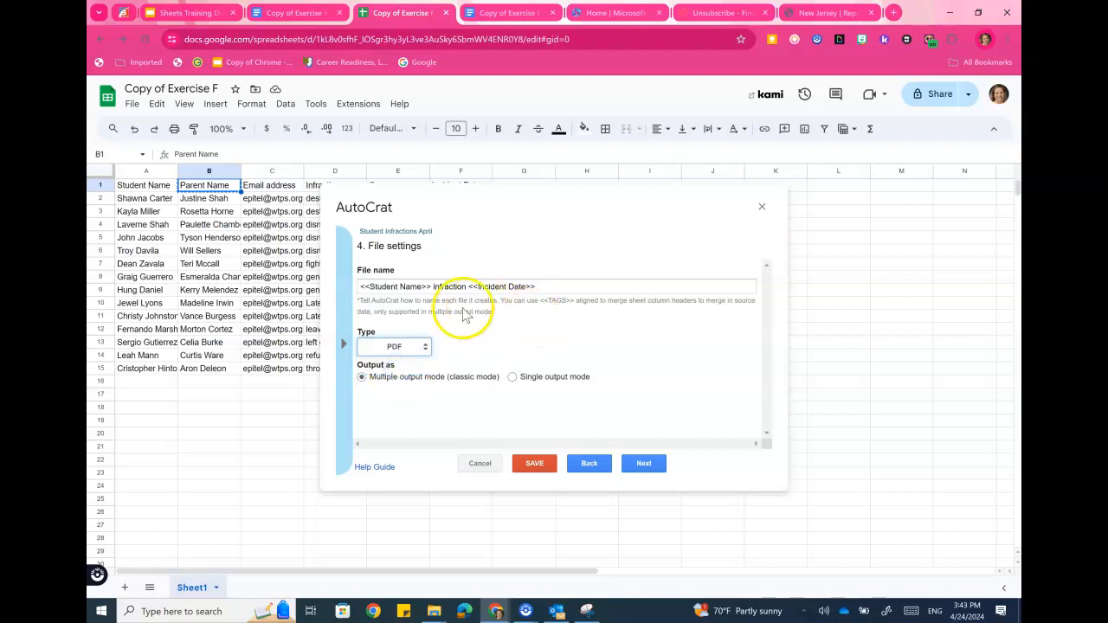
{"action": "left_click", "coordinate": [640, 466]}
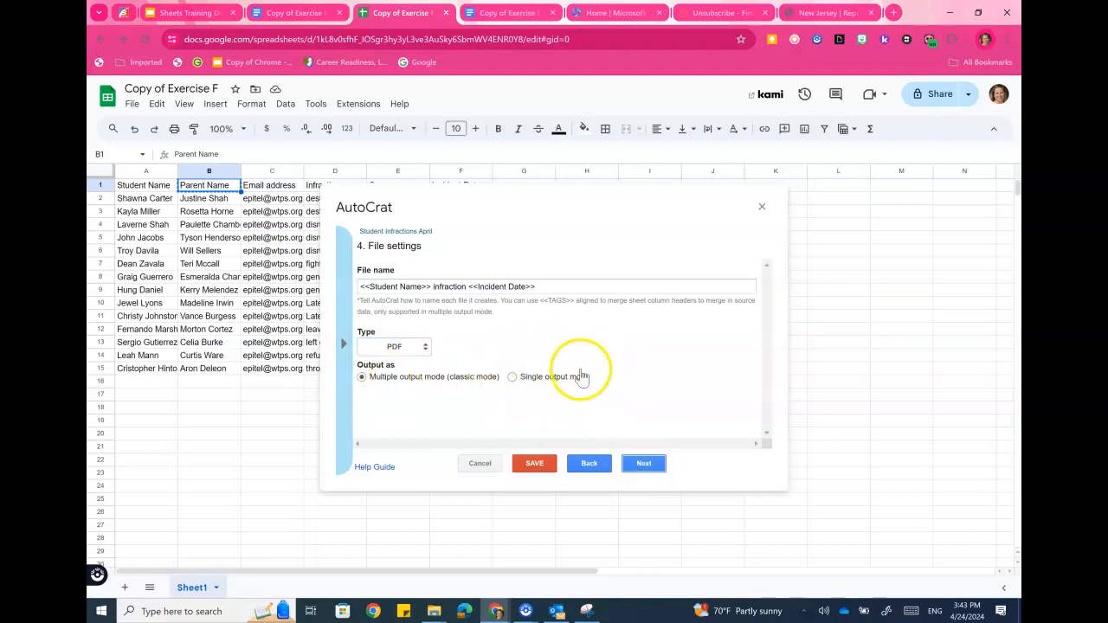
{"action": "left_click", "coordinate": [531, 381]}
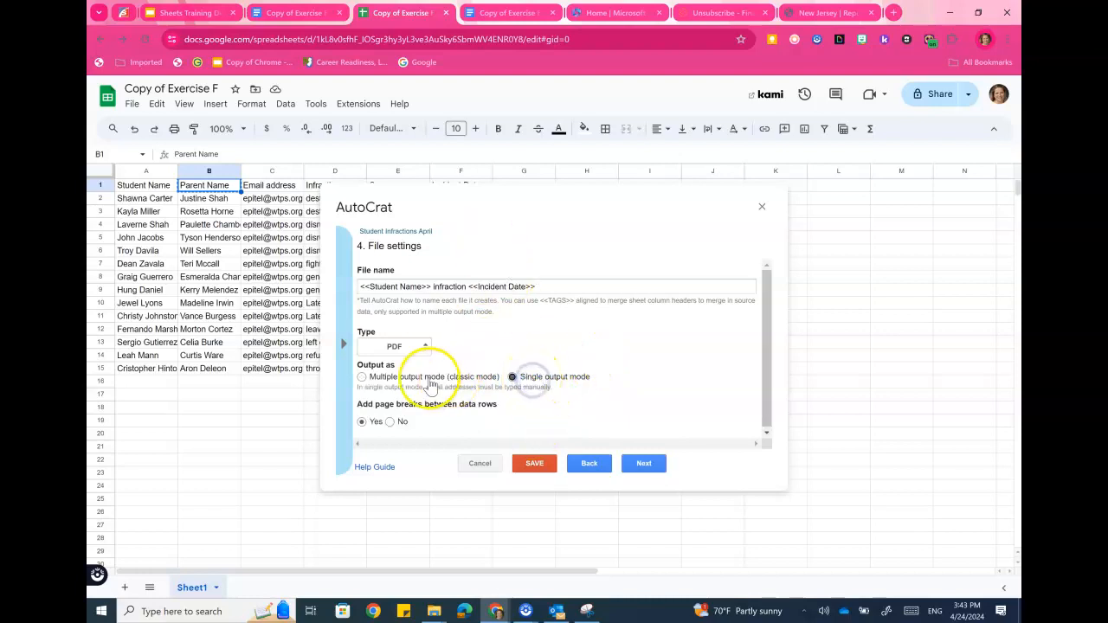
{"action": "left_click", "coordinate": [362, 376]}
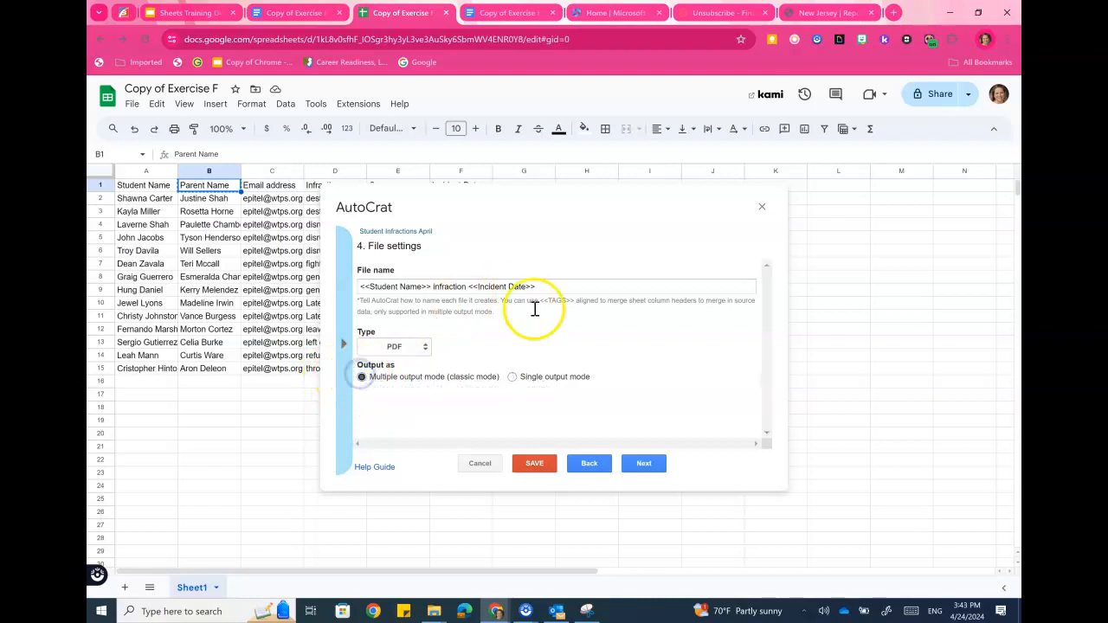
{"action": "left_click", "coordinate": [639, 464]}
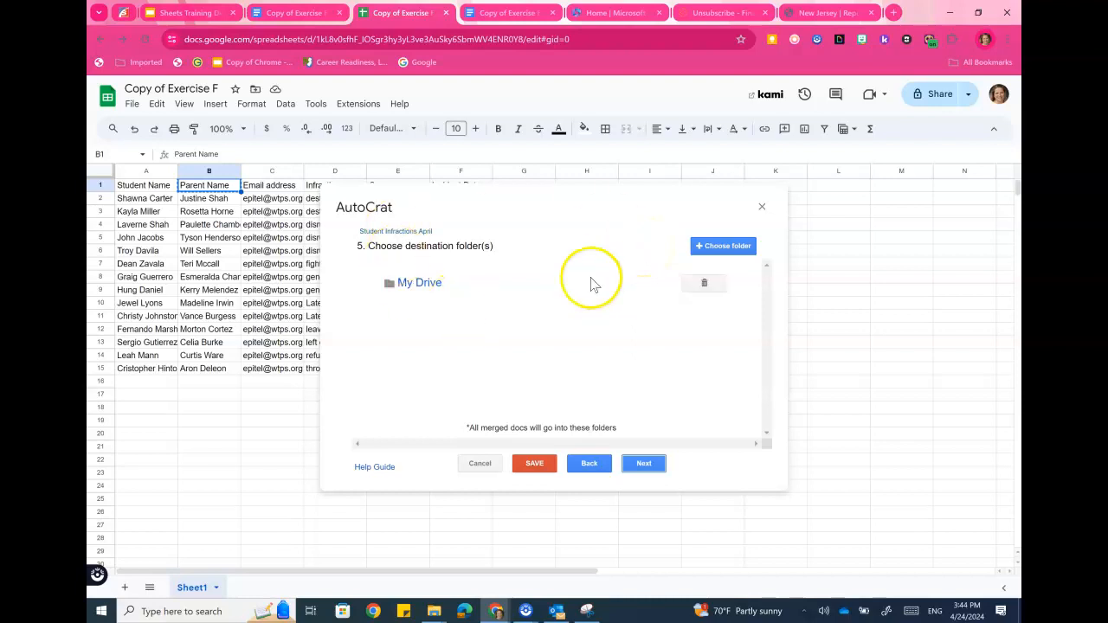
Add the "sample work" folder as a destination for the merged files and continue to the dynamic folder reference
{"action": "left_click", "coordinate": [724, 250]}
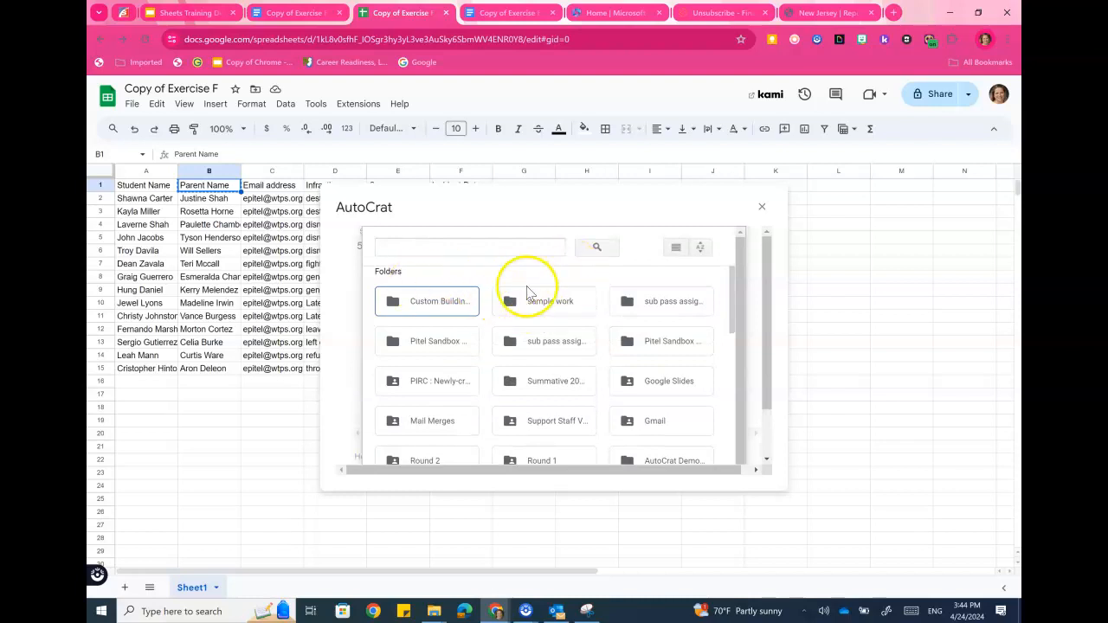
{"action": "left_click", "coordinate": [546, 303]}
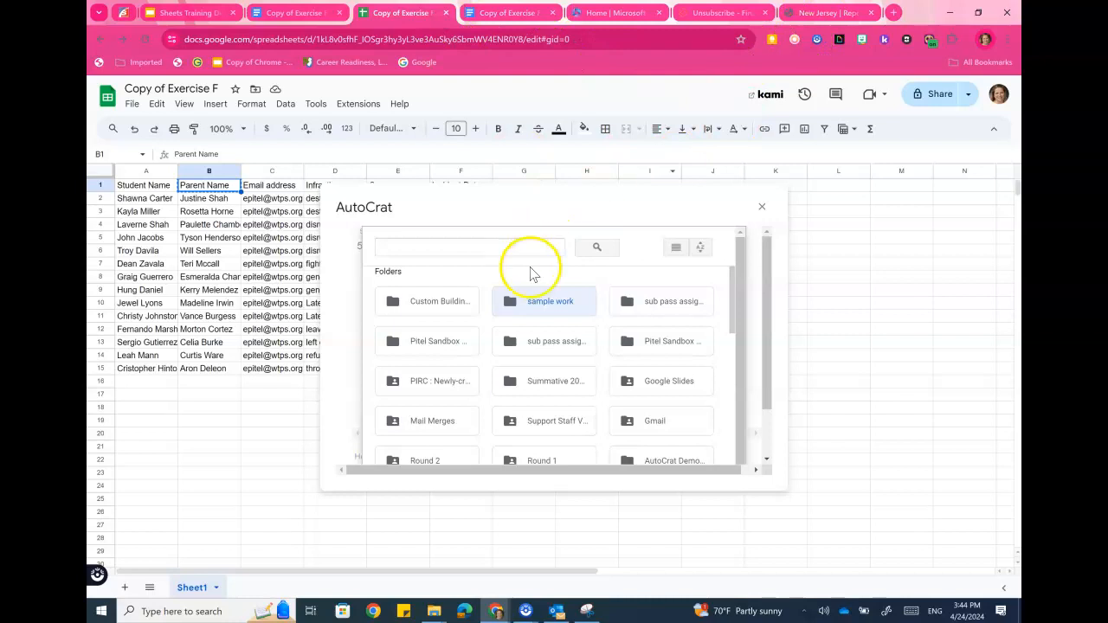
{"action": "scroll", "coordinate": [372, 364], "scroll_direction": "down", "scroll_amount": 10}
{"action": "scroll", "coordinate": [685, 352], "scroll_direction": "up", "scroll_amount": 10}
{"action": "left_click_drag", "start_coordinate": [770, 297], "coordinate": [772, 343]}
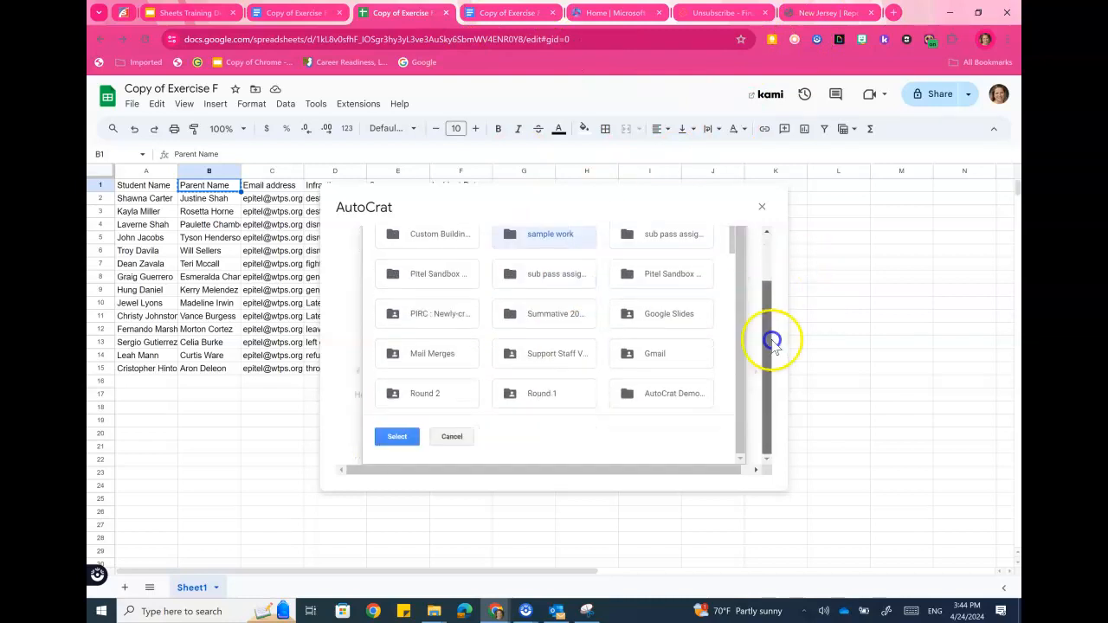
{"action": "left_click", "coordinate": [400, 438]}
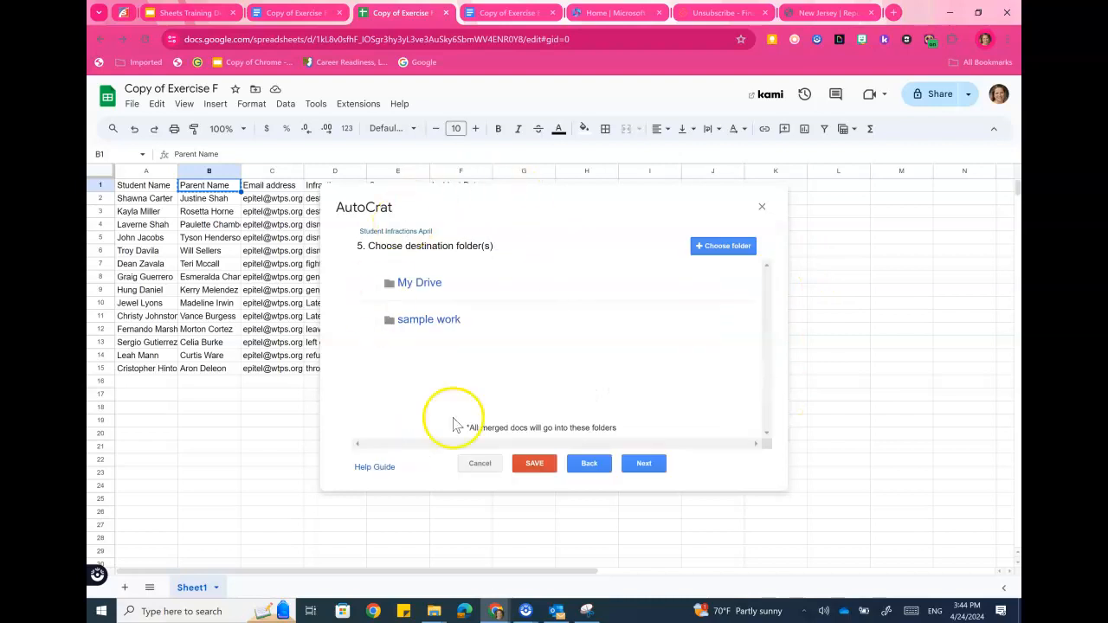
{"action": "left_click", "coordinate": [644, 464]}
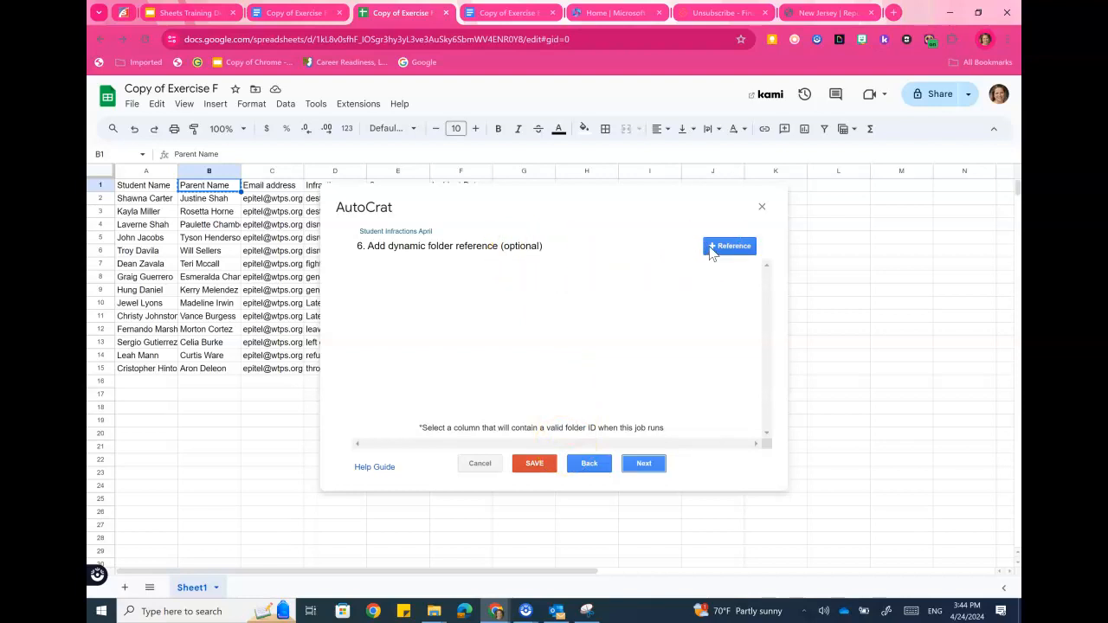
Leave the dynamic folder reference empty and continue to the merge condition settings
{"action": "left_click", "coordinate": [645, 465]}
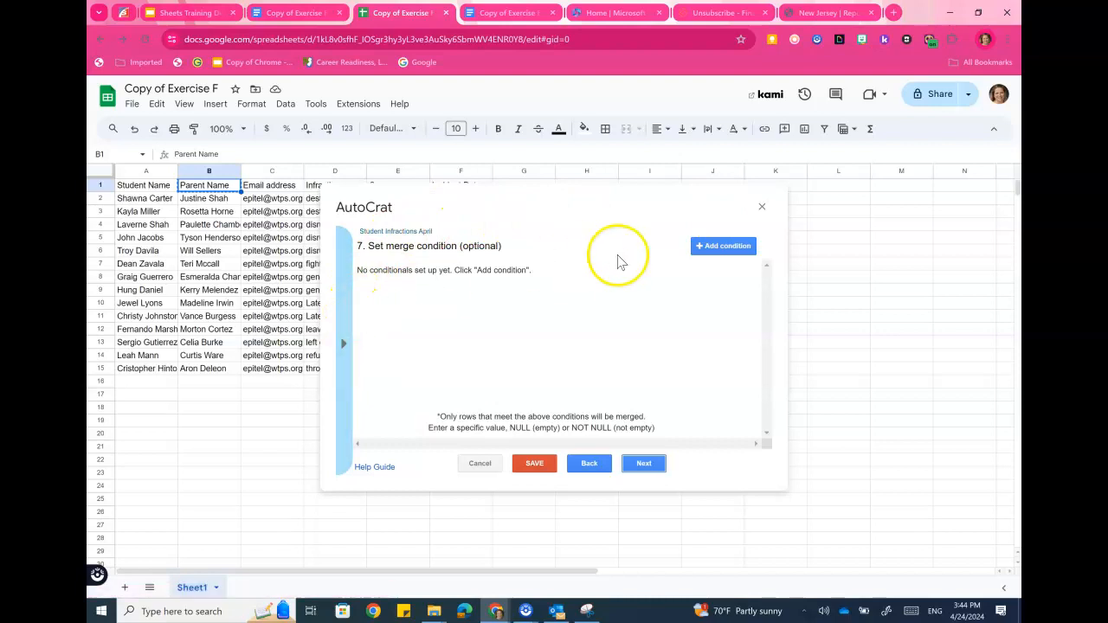
{"action": "left_click", "coordinate": [717, 247]}
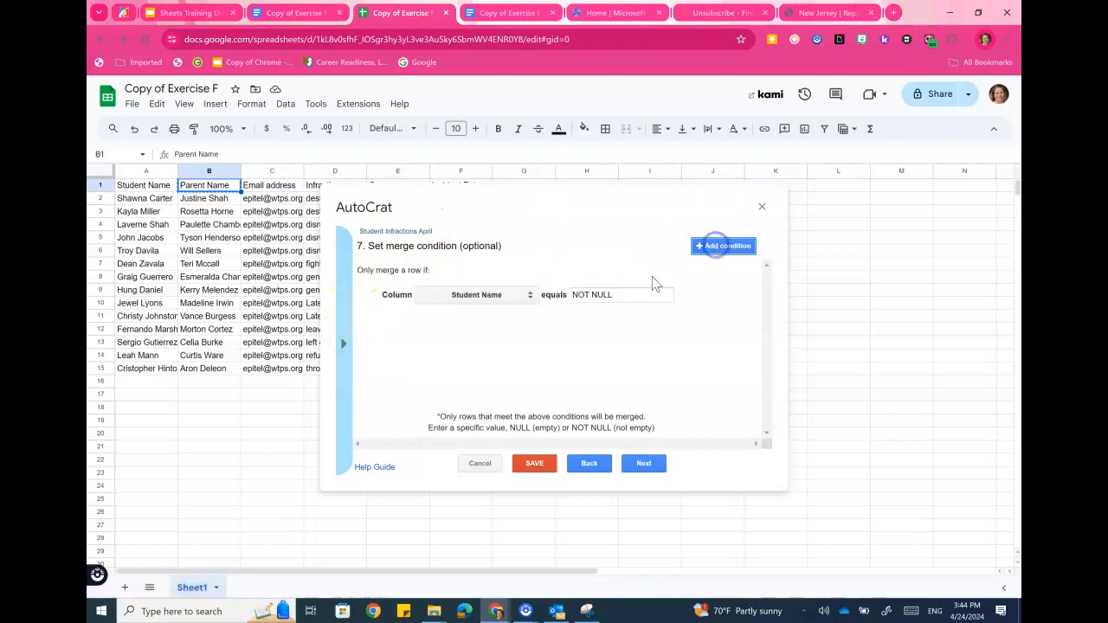
{"action": "left_click", "coordinate": [531, 301]}
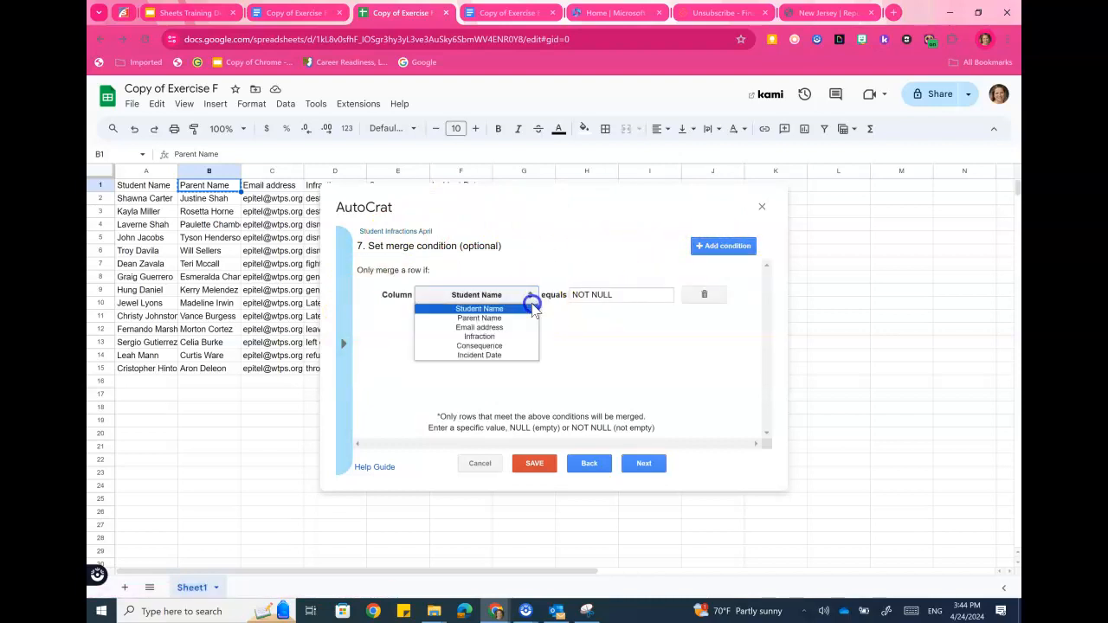
{"action": "left_click", "coordinate": [506, 339]}
{"action": "left_click", "coordinate": [659, 294]}
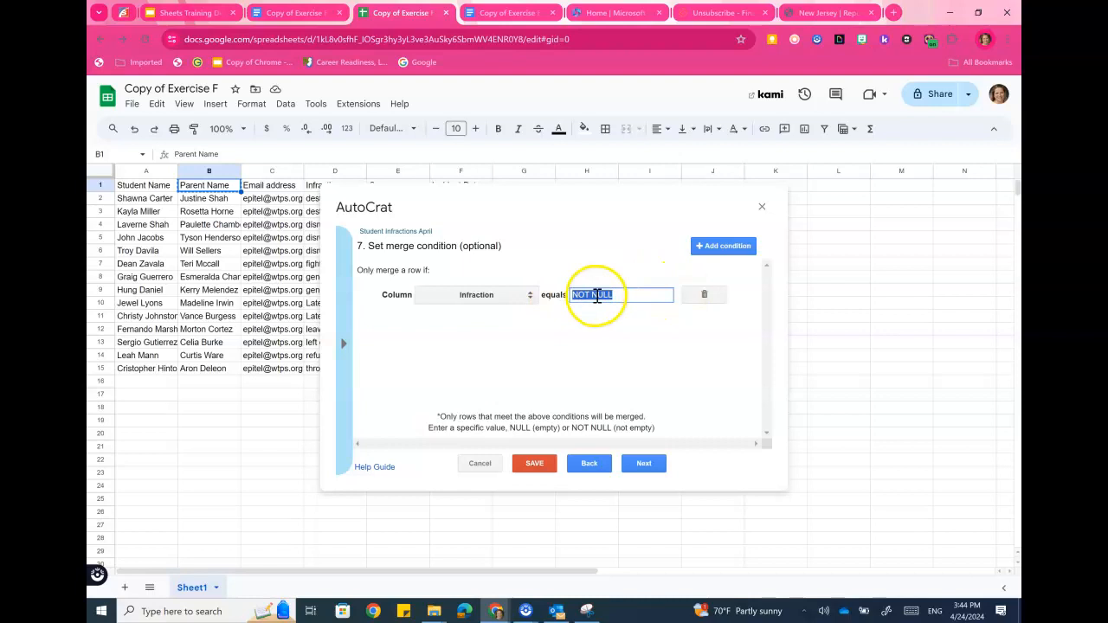
{"action": "left_click", "coordinate": [704, 295]}
{"action": "left_click", "coordinate": [711, 329]}
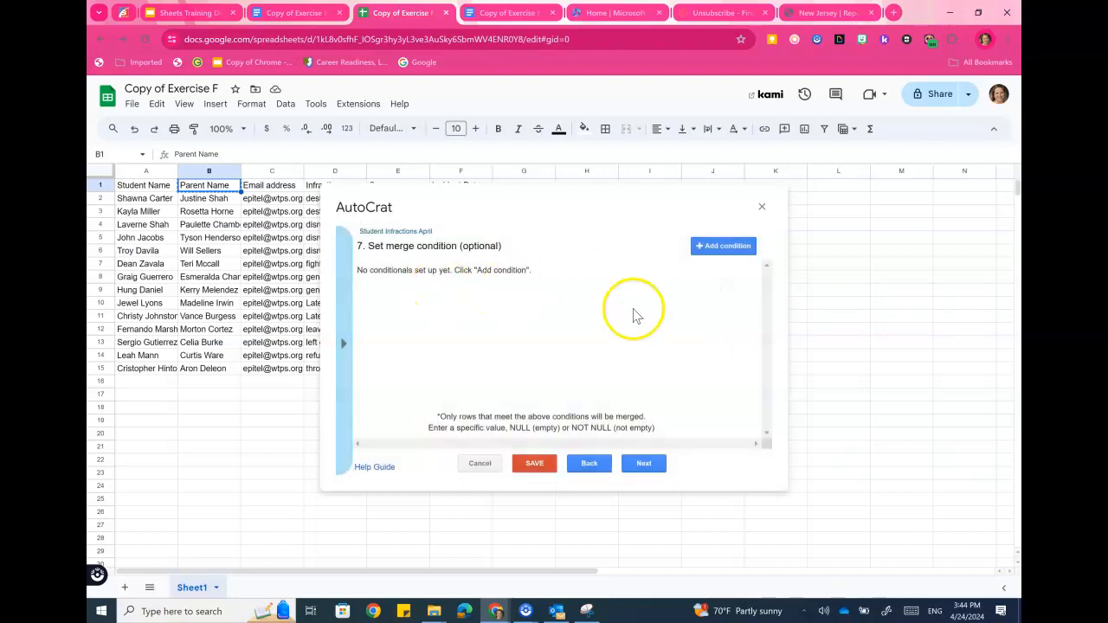
Continue without a merge condition and turn on document sharing, keeping PDF as the shared format
{"action": "left_click", "coordinate": [644, 465]}
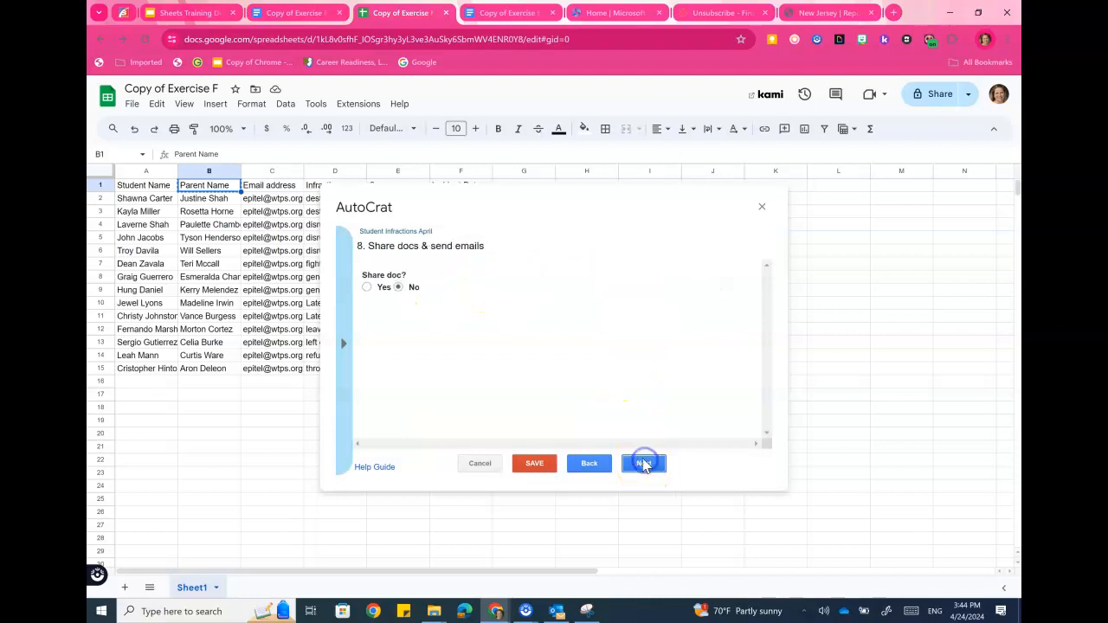
{"action": "left_click", "coordinate": [368, 288]}
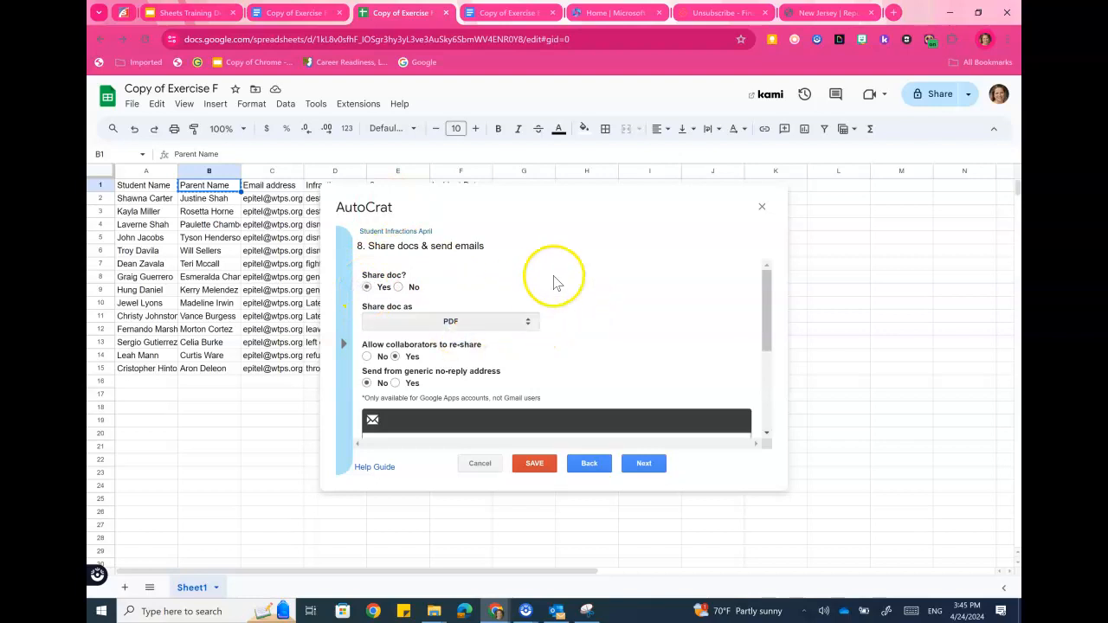
{"action": "scroll", "coordinate": [555, 286], "scroll_direction": "down", "scroll_amount": 1}
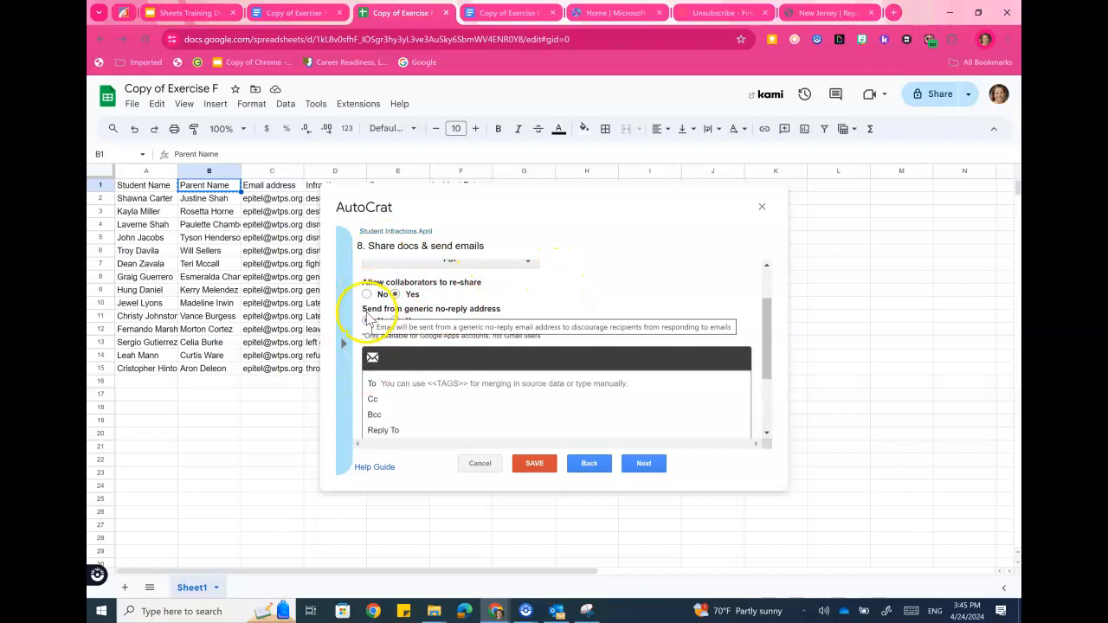
Set the email recipient to the <<Email address>> merge tag, copied from the list of available tags
{"action": "scroll", "coordinate": [372, 317], "scroll_direction": "down", "scroll_amount": 1}
{"action": "left_click", "coordinate": [419, 321]}
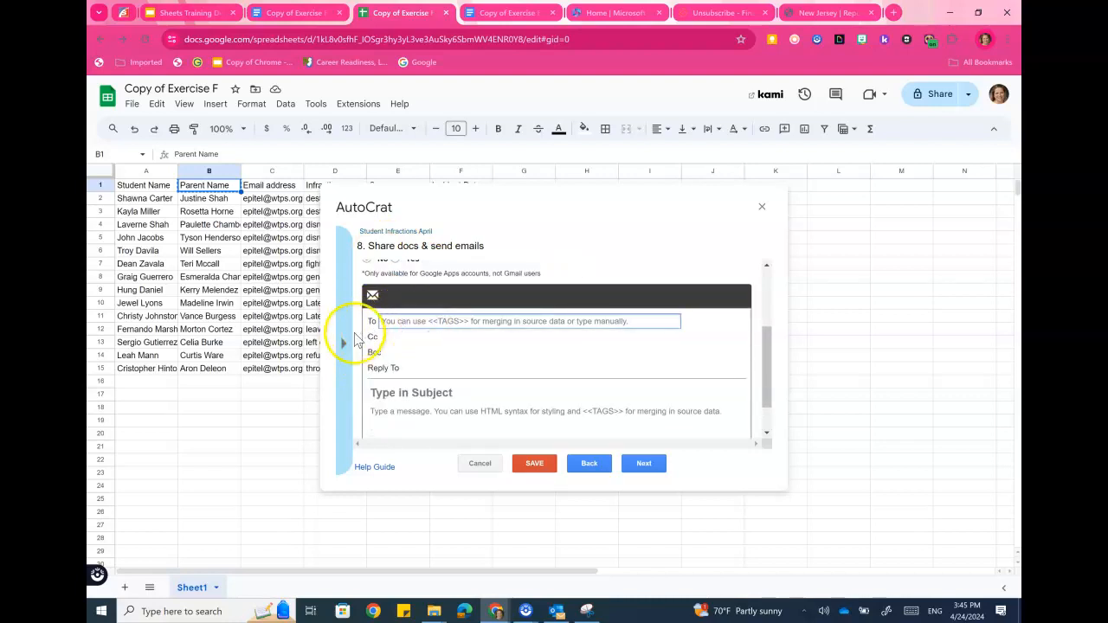
{"action": "left_click", "coordinate": [344, 343]}
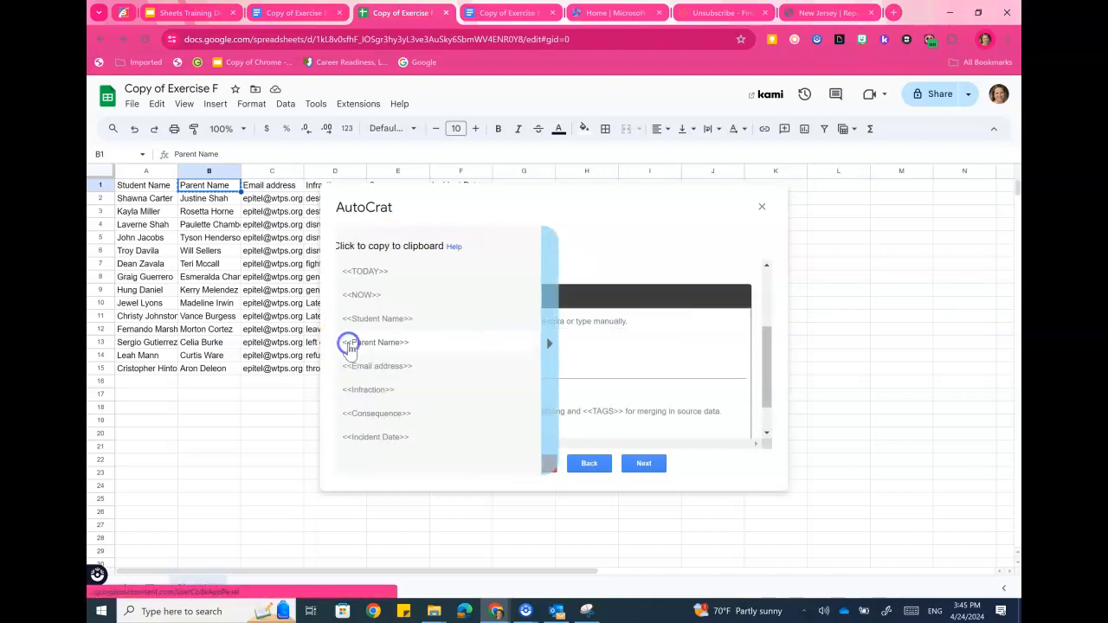
{"action": "left_click", "coordinate": [415, 365]}
{"action": "left_click", "coordinate": [469, 323]}
{"action": "type", "text": "<<Email address>>"}
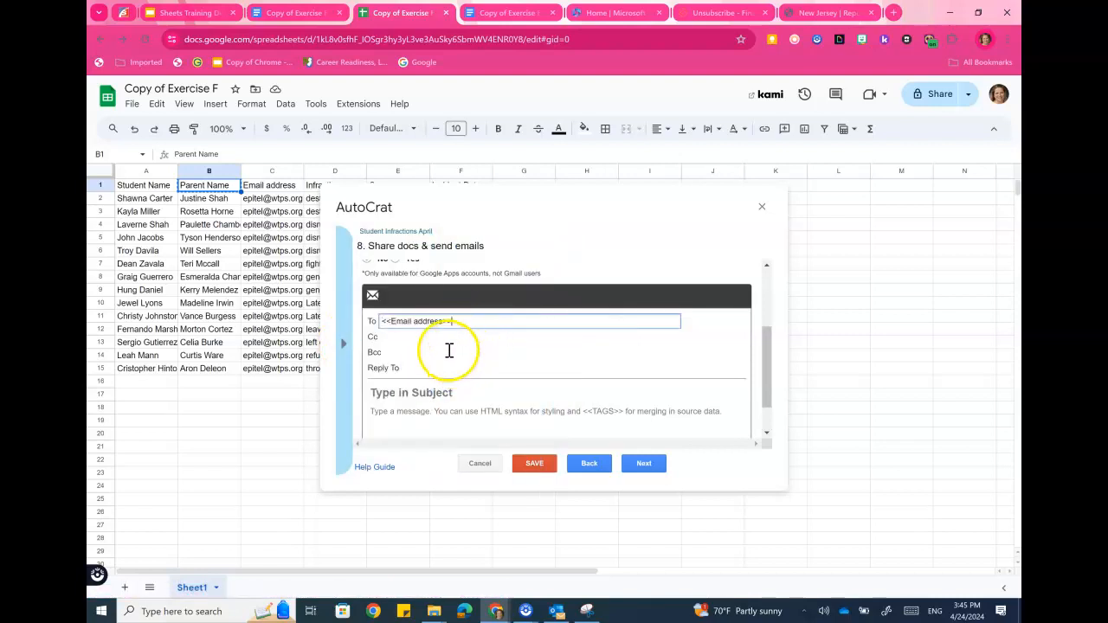
Set the email subject to "<<Student Name>> Infraction Letter" using the merge tag, and continue to the job triggers
{"action": "left_click", "coordinate": [424, 387]}
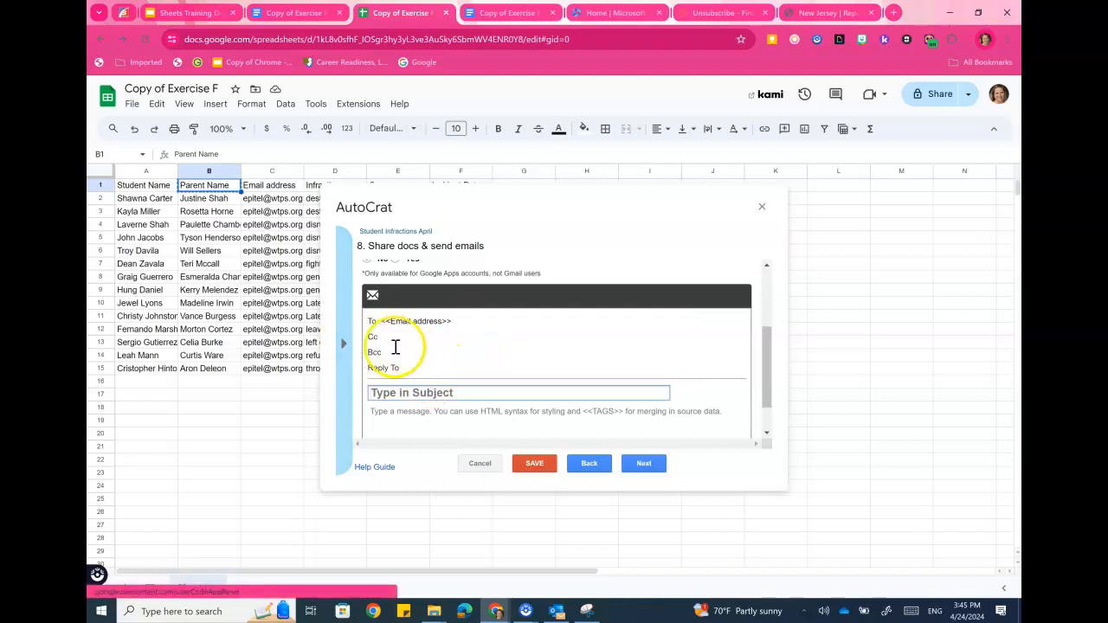
{"action": "left_click", "coordinate": [342, 344]}
{"action": "left_click", "coordinate": [404, 318]}
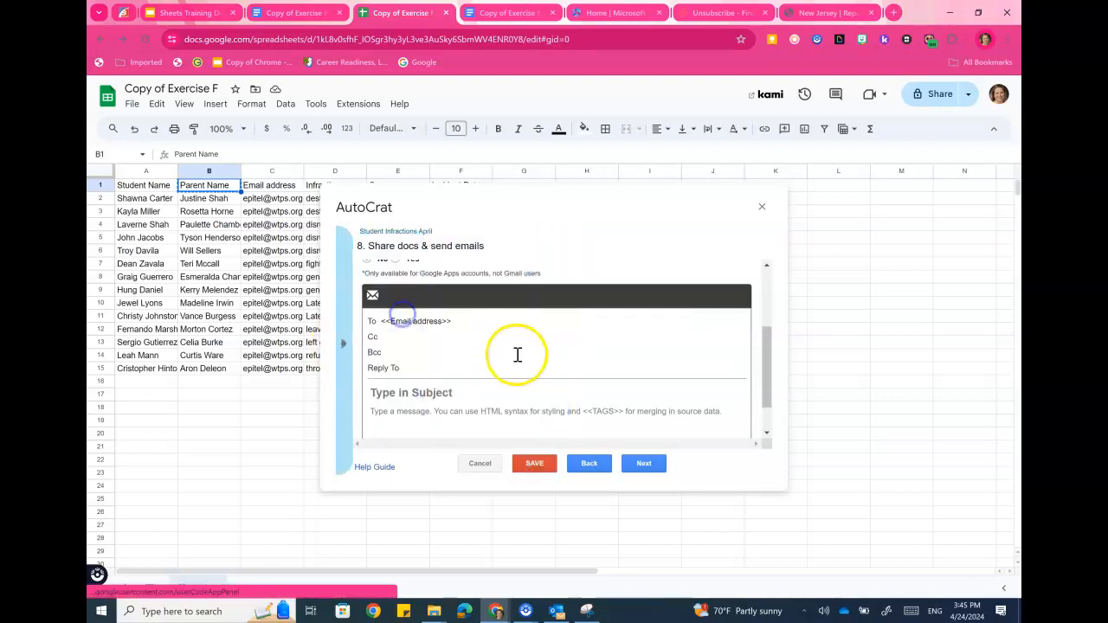
{"action": "left_click", "coordinate": [456, 391]}
{"action": "type", "text": "<<Student Name>>"}
{"action": "type", "text": "Infraction Letter"}
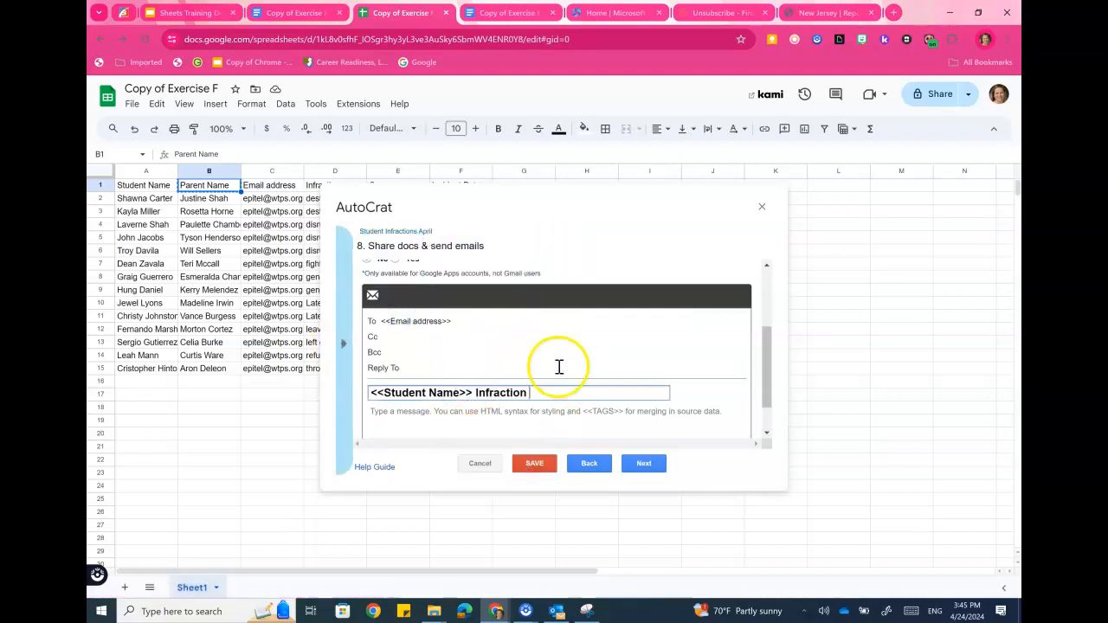
{"action": "left_click", "coordinate": [657, 465]}
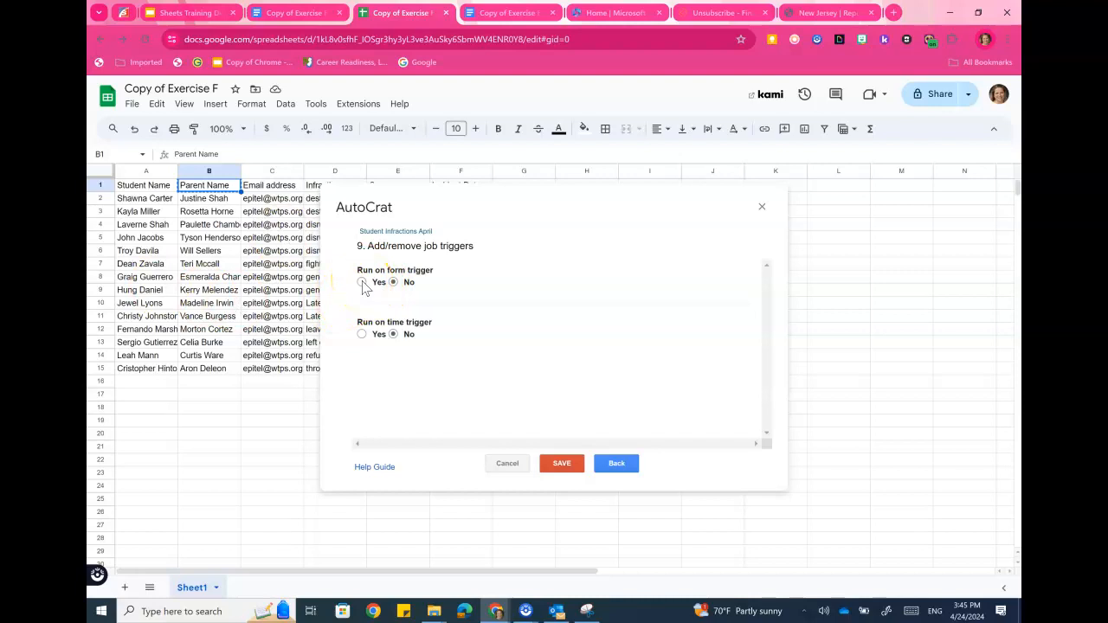
Enable the time trigger for the project and set the job to run every twenty-four hours
{"action": "left_click", "coordinate": [363, 336]}
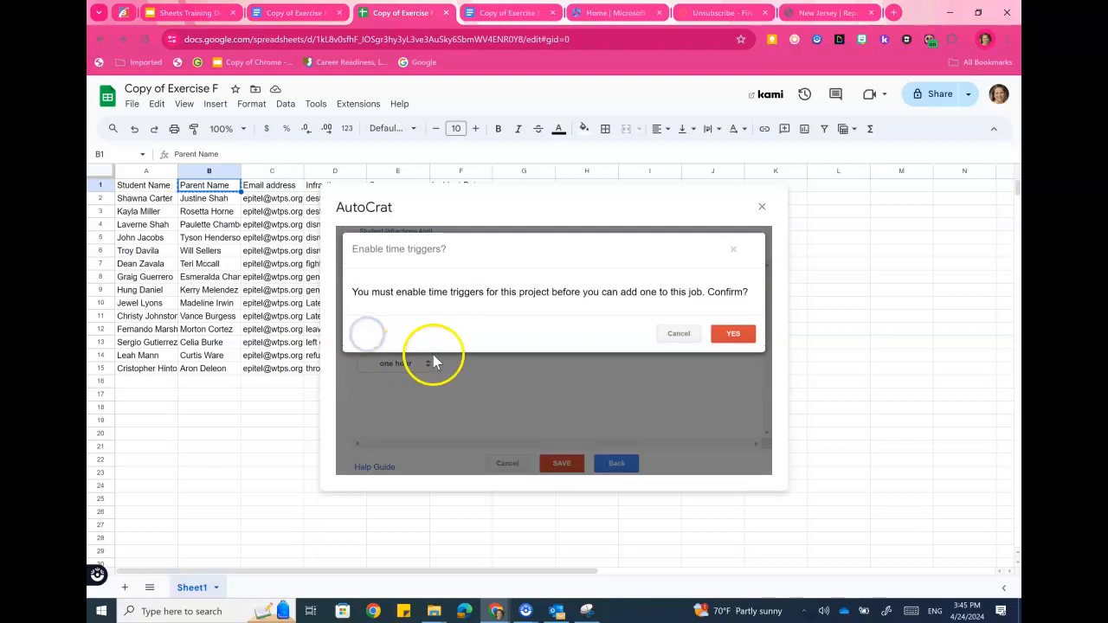
{"action": "left_click", "coordinate": [725, 337]}
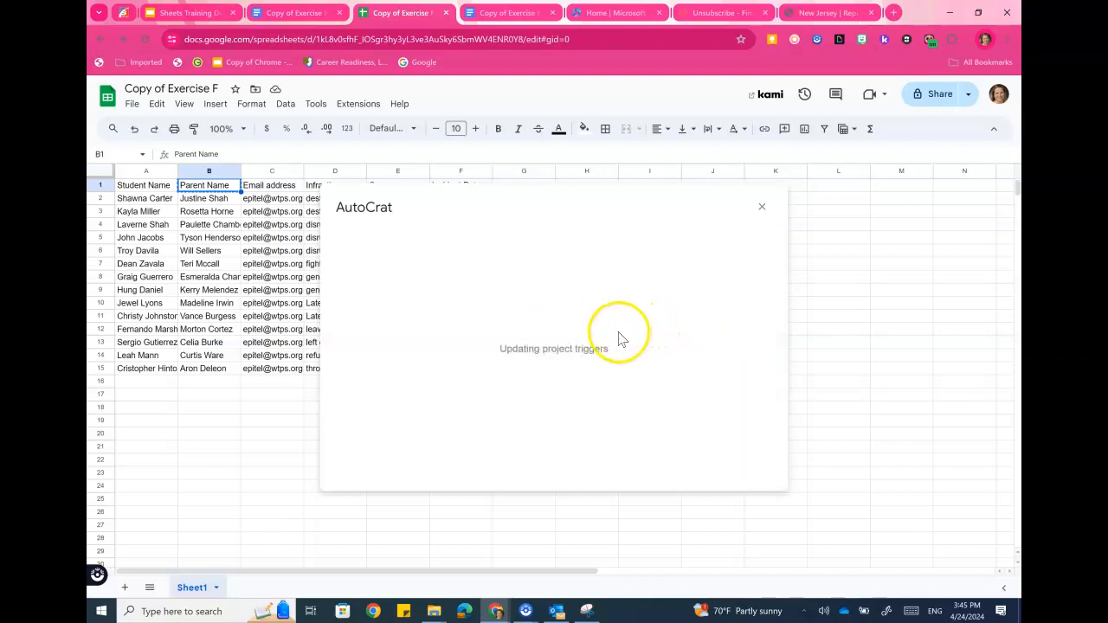
{"action": "left_click", "coordinate": [401, 365]}
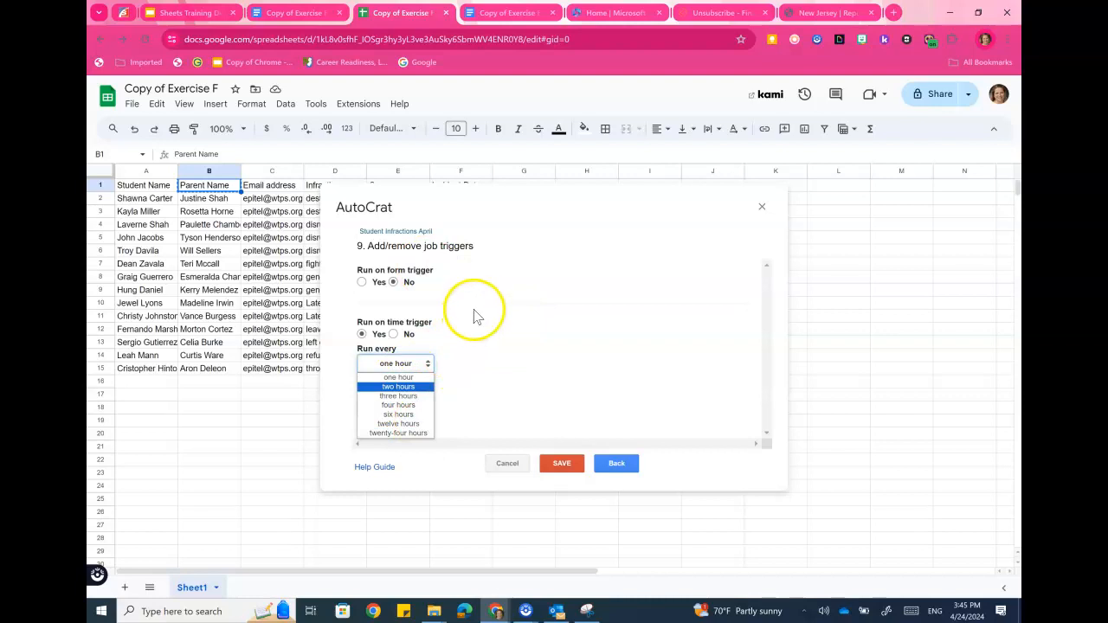
{"action": "left_click", "coordinate": [413, 433]}
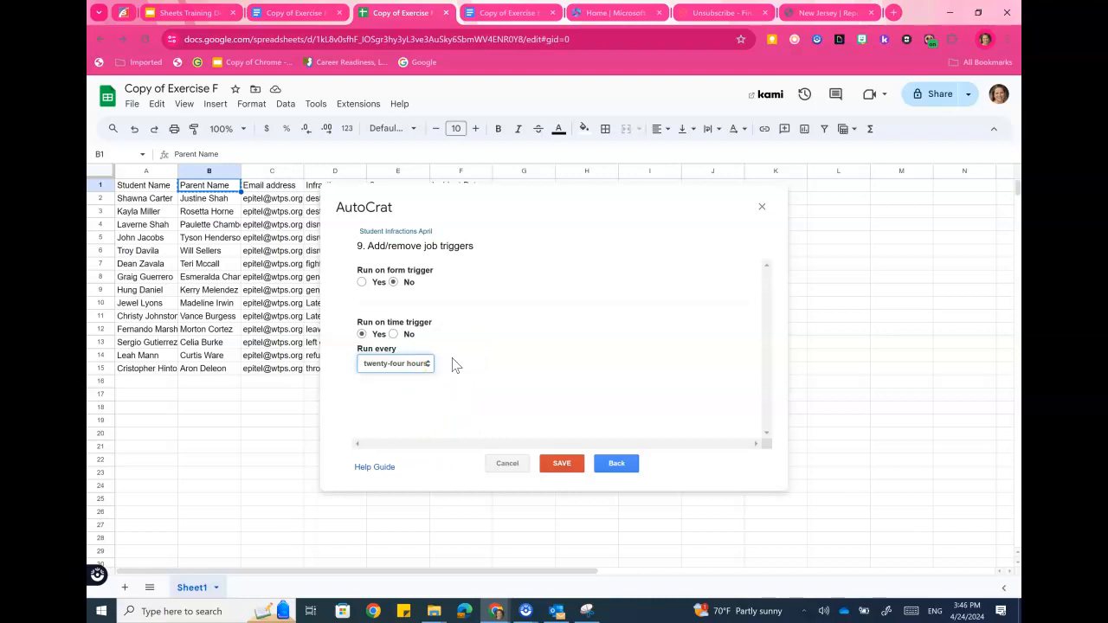
Save the job and run Student Infractions April to merge and email the letters
{"action": "left_click", "coordinate": [567, 472]}
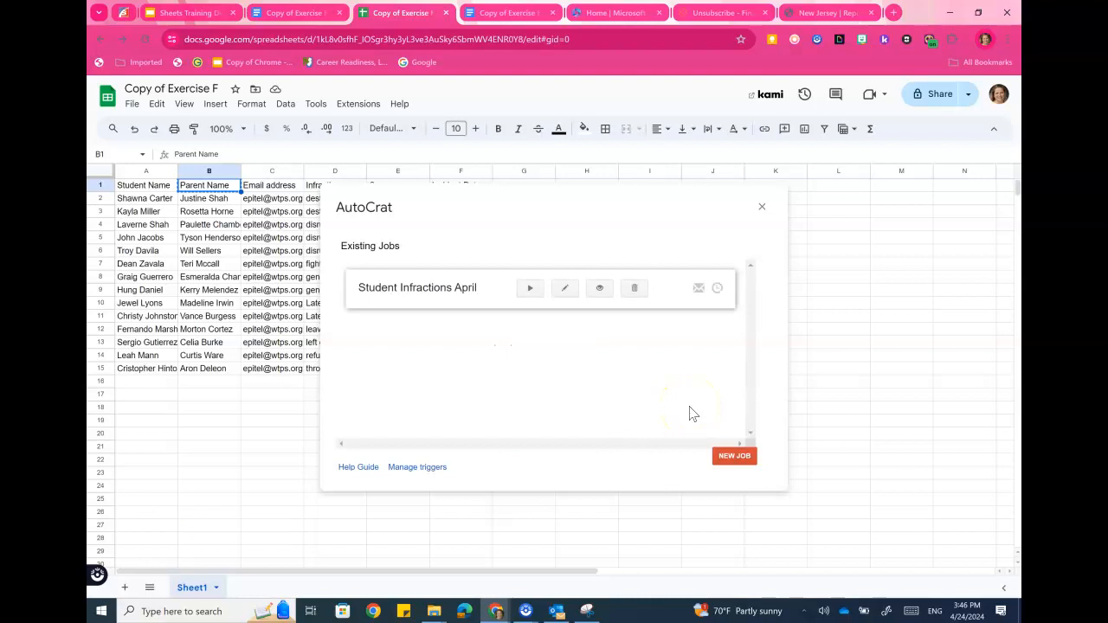
{"action": "left_click", "coordinate": [542, 295]}
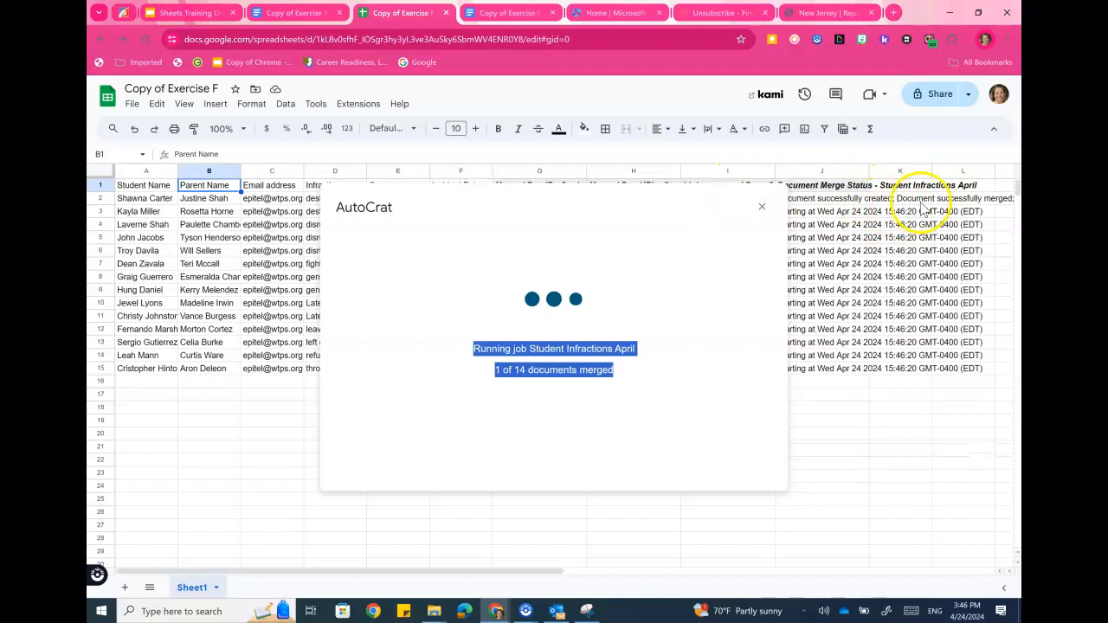
Check the document merge status in row 2 and open that row's linked merged PDF
{"action": "left_click", "coordinate": [827, 197]}
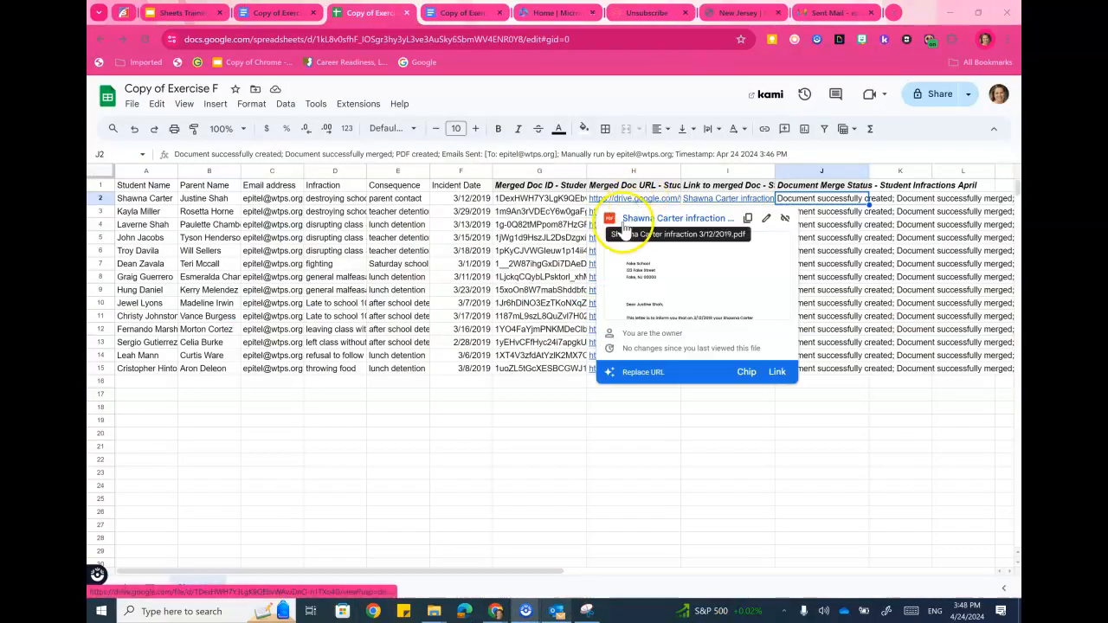
{"action": "mouse_move", "coordinate": [714, 206]}
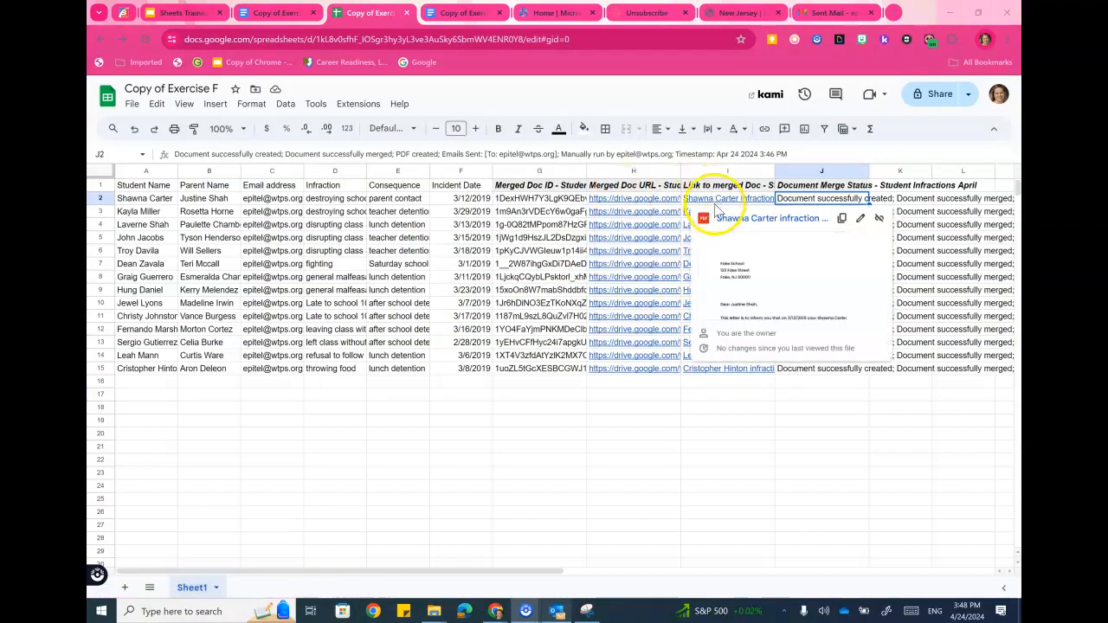
{"action": "left_click", "coordinate": [722, 222]}
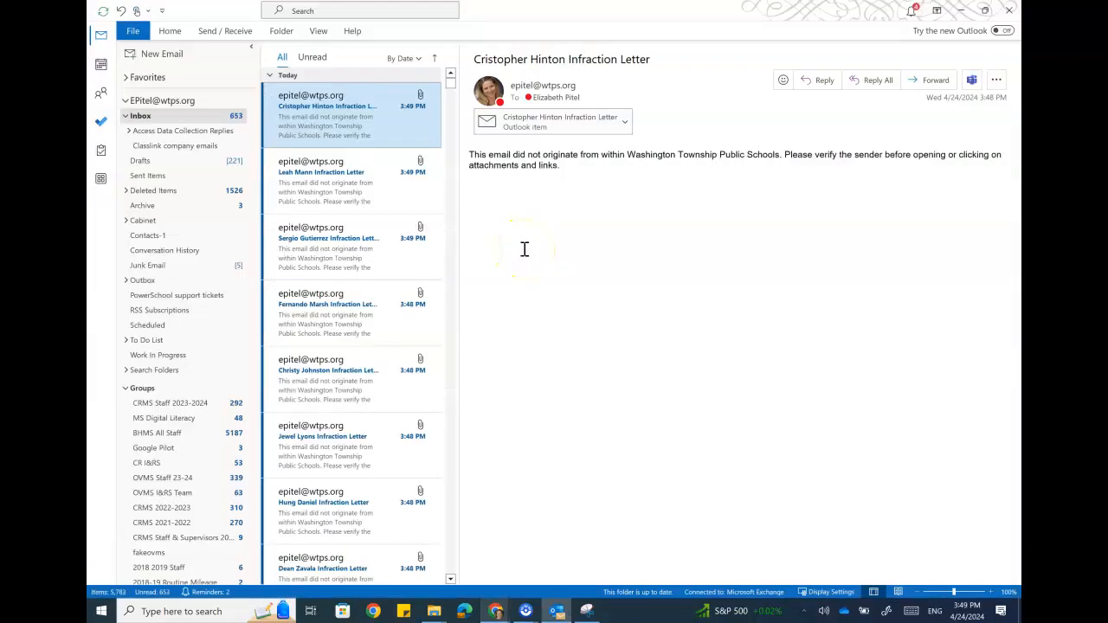
In Outlook, open the newest infraction letter email, its attached message, and the PDF letter attached there
{"action": "left_click", "coordinate": [330, 108]}
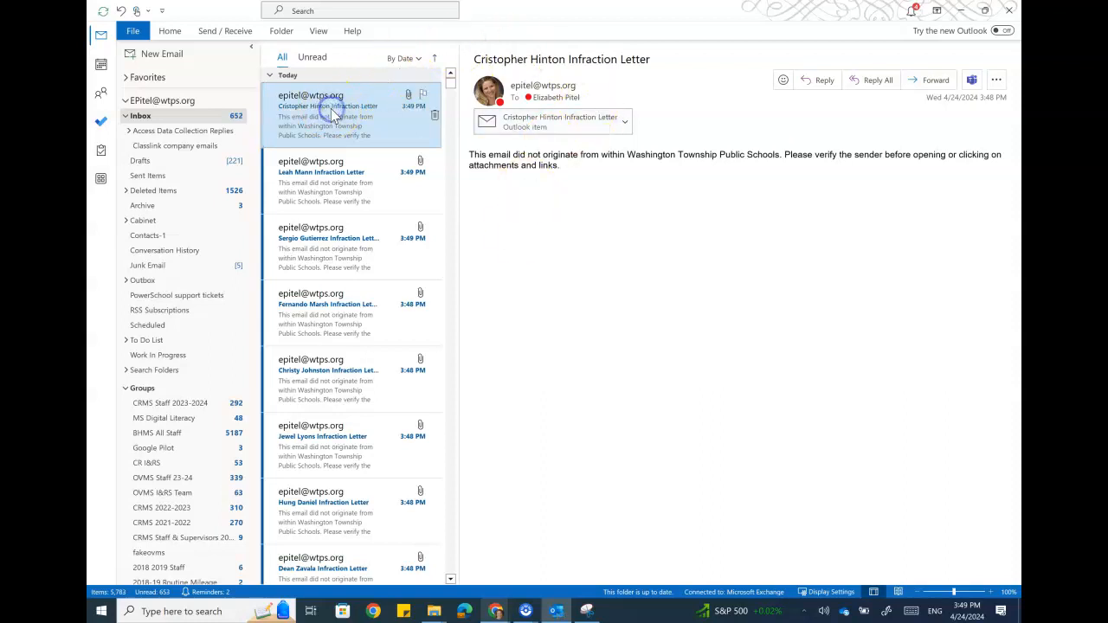
{"action": "double_click", "coordinate": [343, 117]}
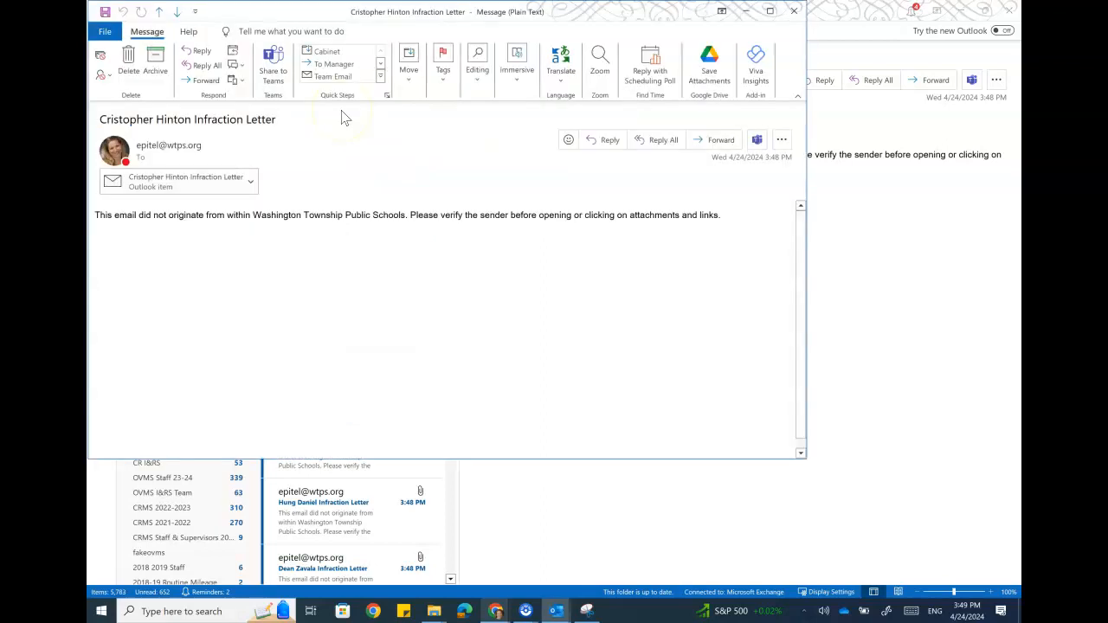
{"action": "double_click", "coordinate": [181, 178]}
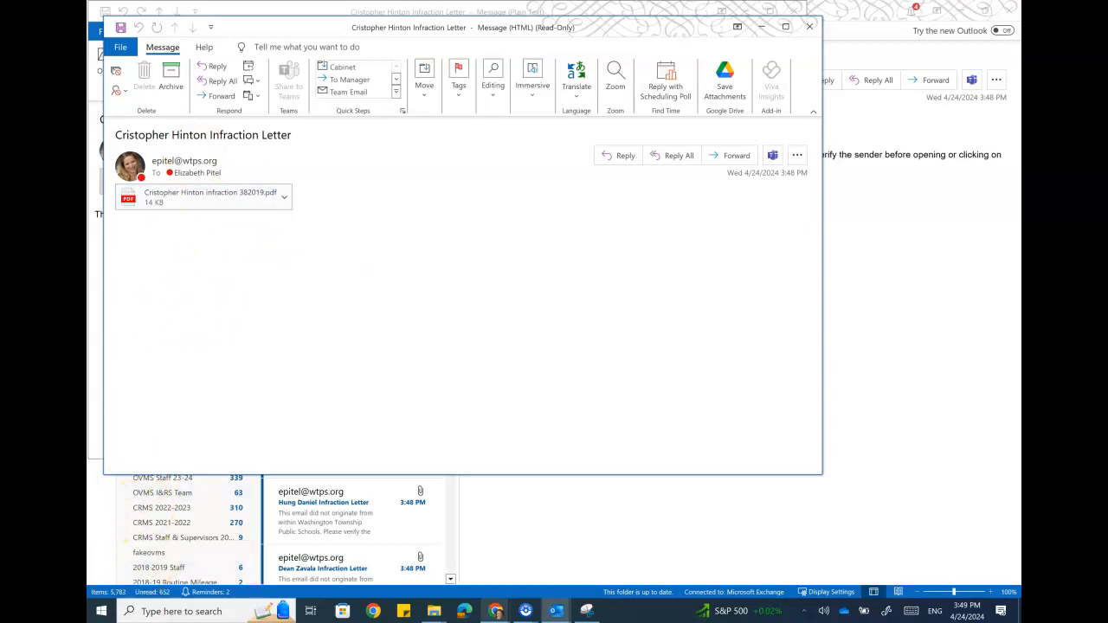
{"action": "left_click", "coordinate": [215, 197]}
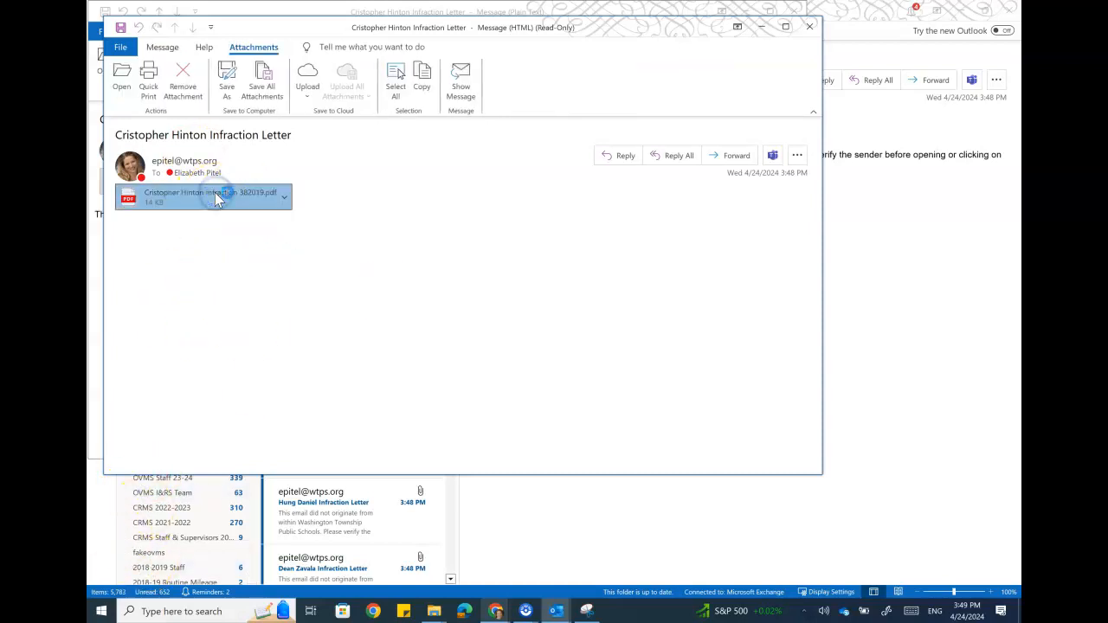